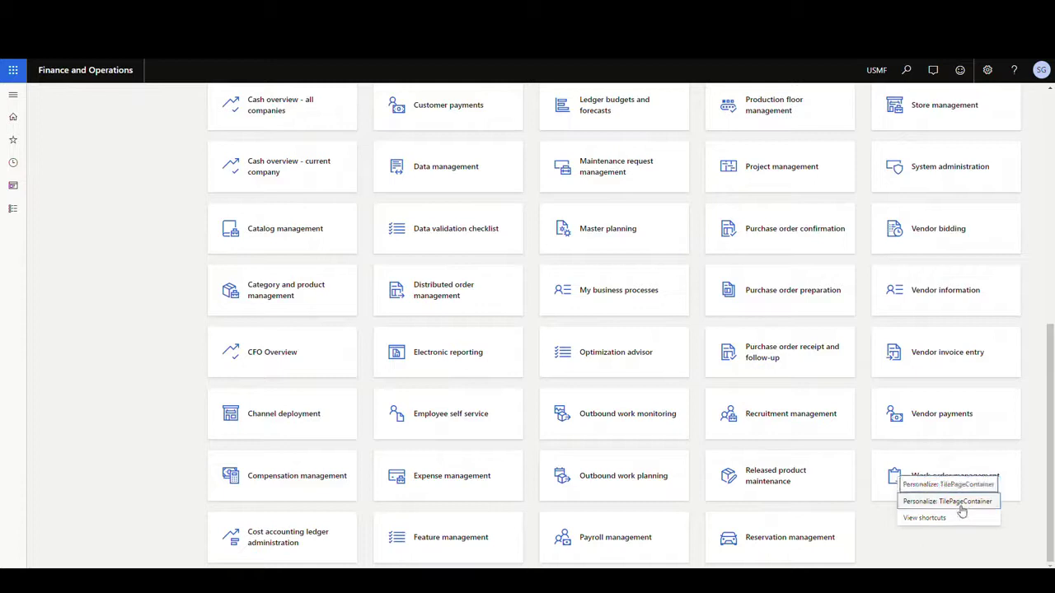
Step: Add a new personal workspace to the dashboard and rename its tile Warehouse Operations
{"action": "left_click", "coordinate": [961, 504]}
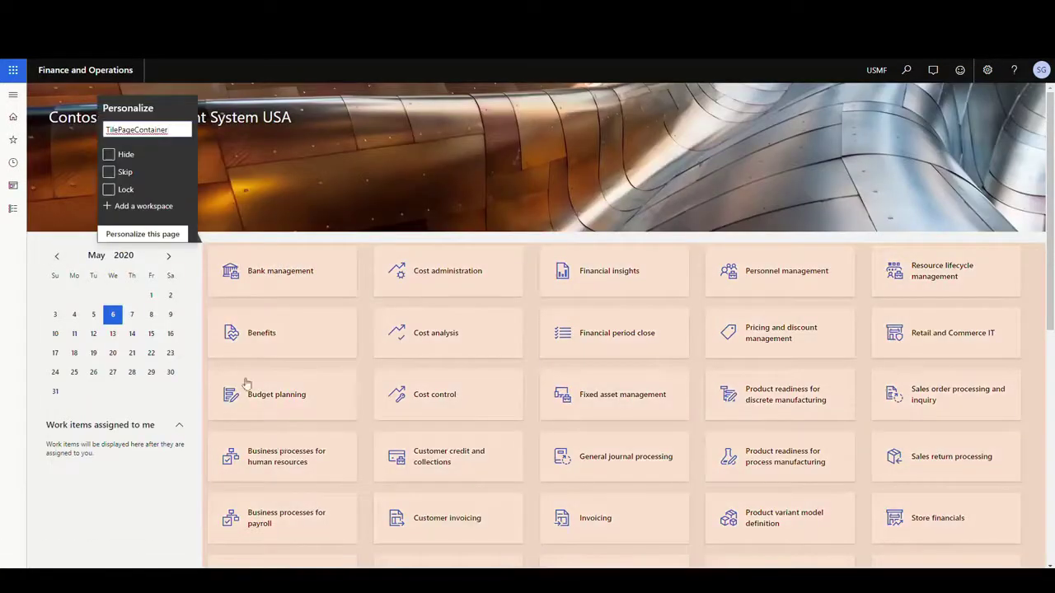
{"action": "left_click", "coordinate": [142, 207]}
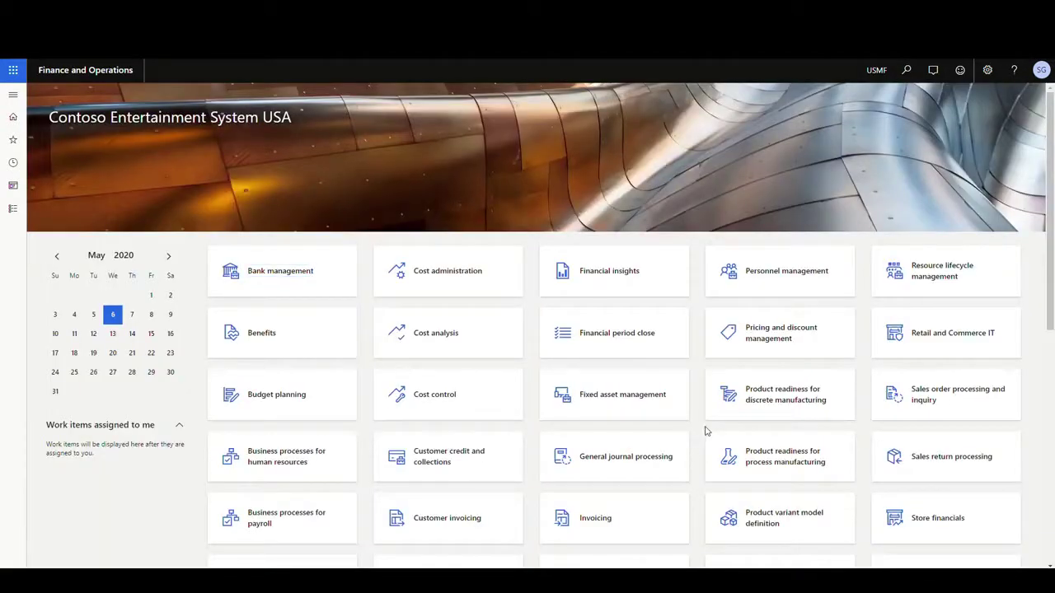
{"action": "scroll", "coordinate": [907, 308], "scroll_direction": "down", "scroll_amount": 5}
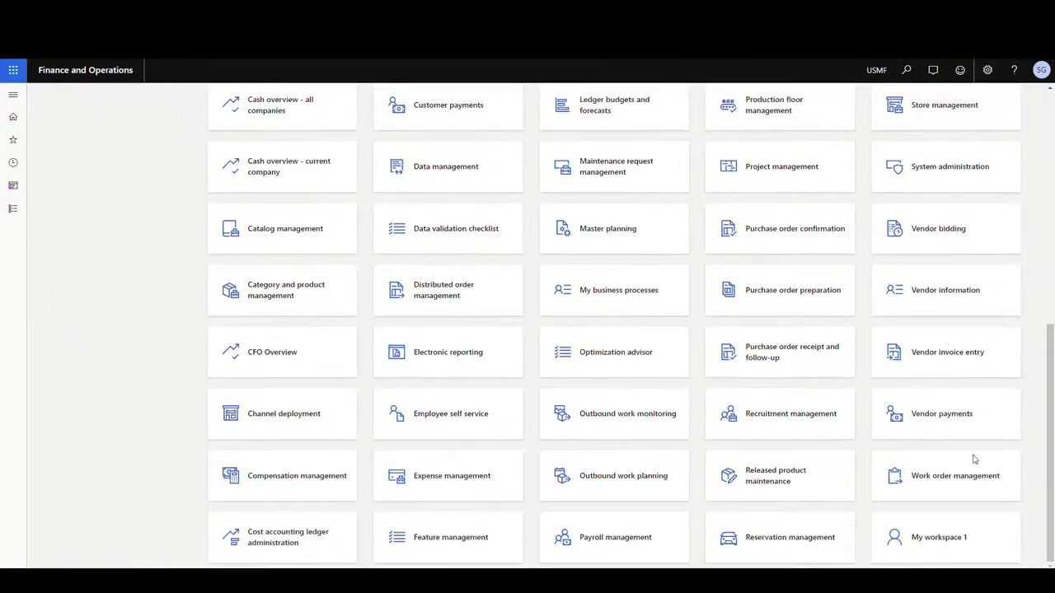
{"action": "right_click", "coordinate": [933, 545]}
{"action": "left_click", "coordinate": [964, 513]}
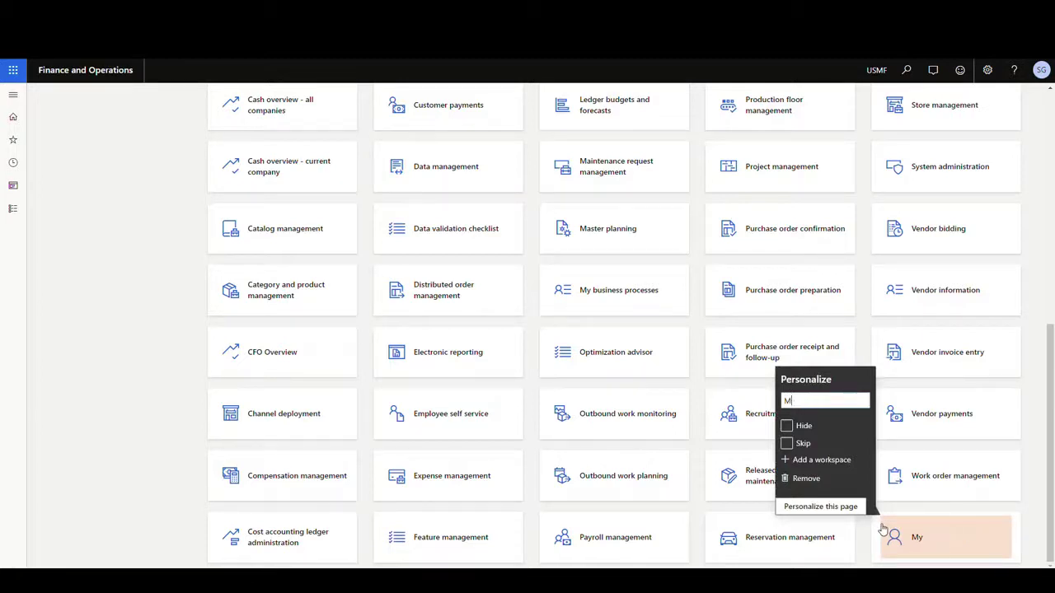
{"action": "type", "text": "Warehouse Operations"}
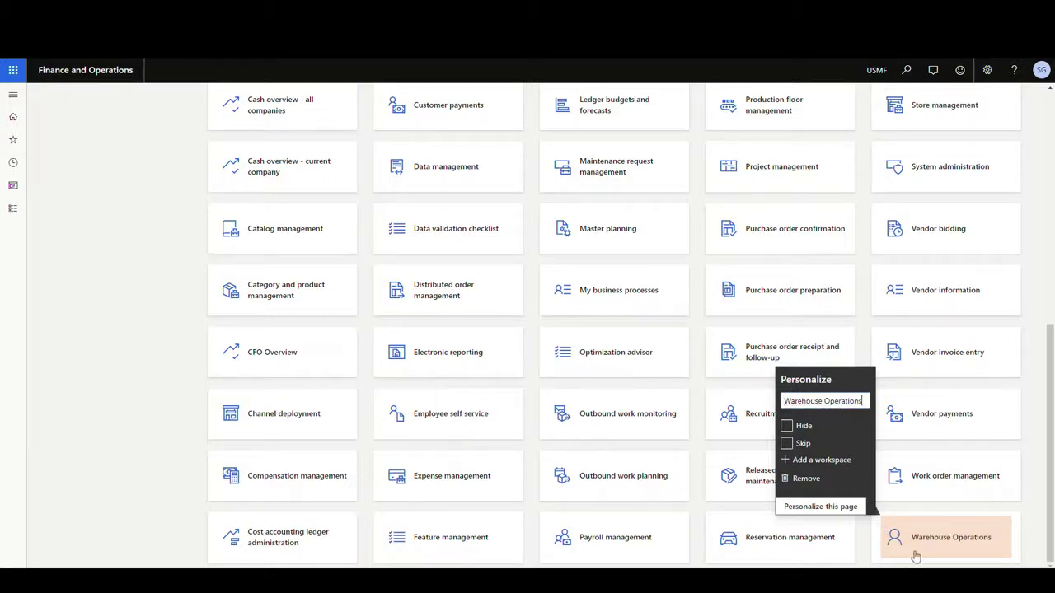
Step: Open the Warehouse Operations workspace and go to the outbound Open sales work page in Warehouse management
{"action": "left_click", "coordinate": [954, 537]}
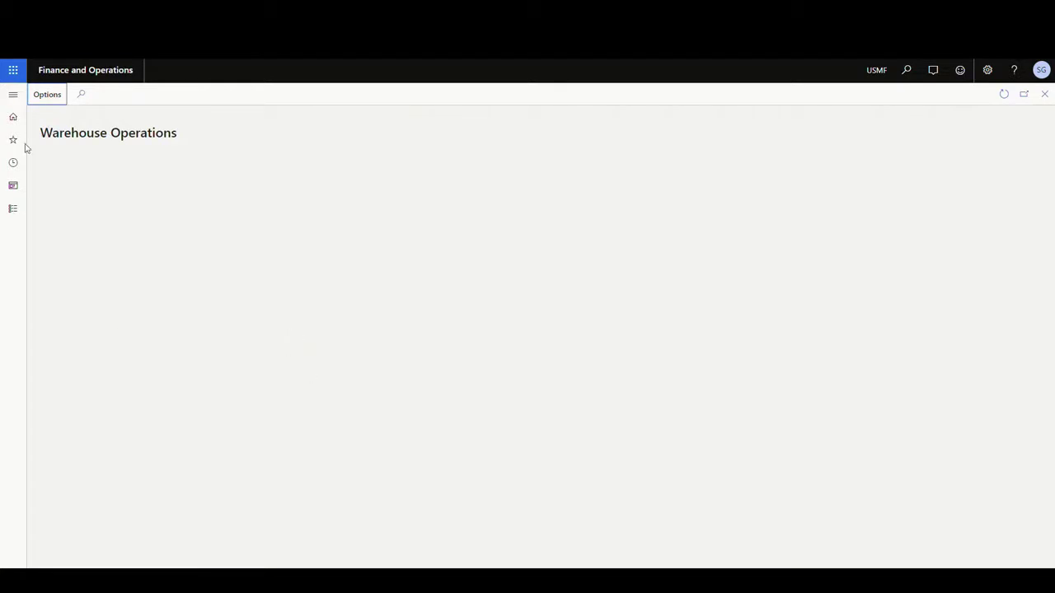
{"action": "left_click", "coordinate": [12, 96]}
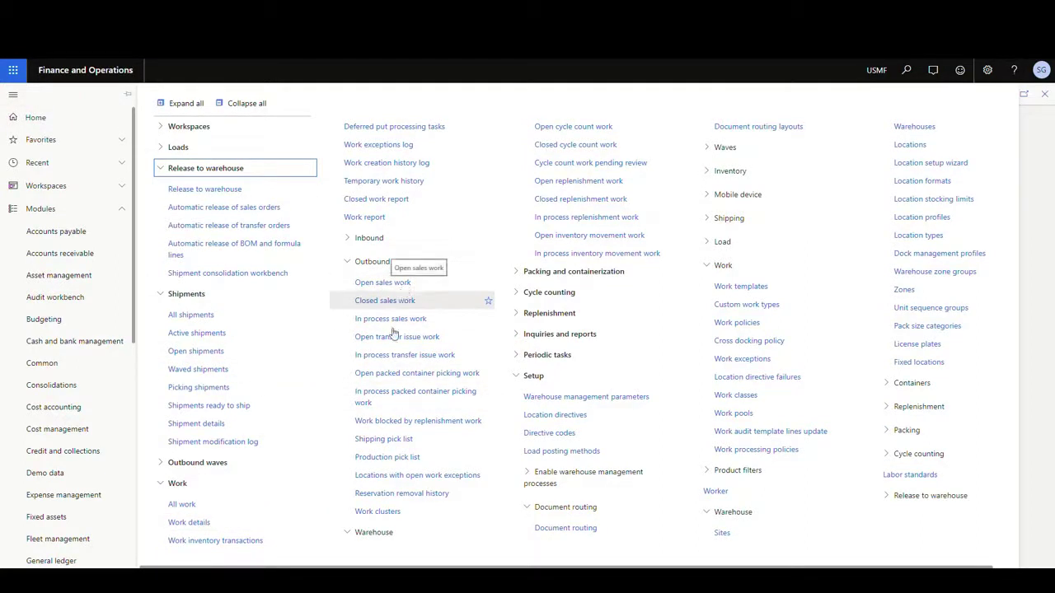
{"action": "left_click", "coordinate": [384, 287]}
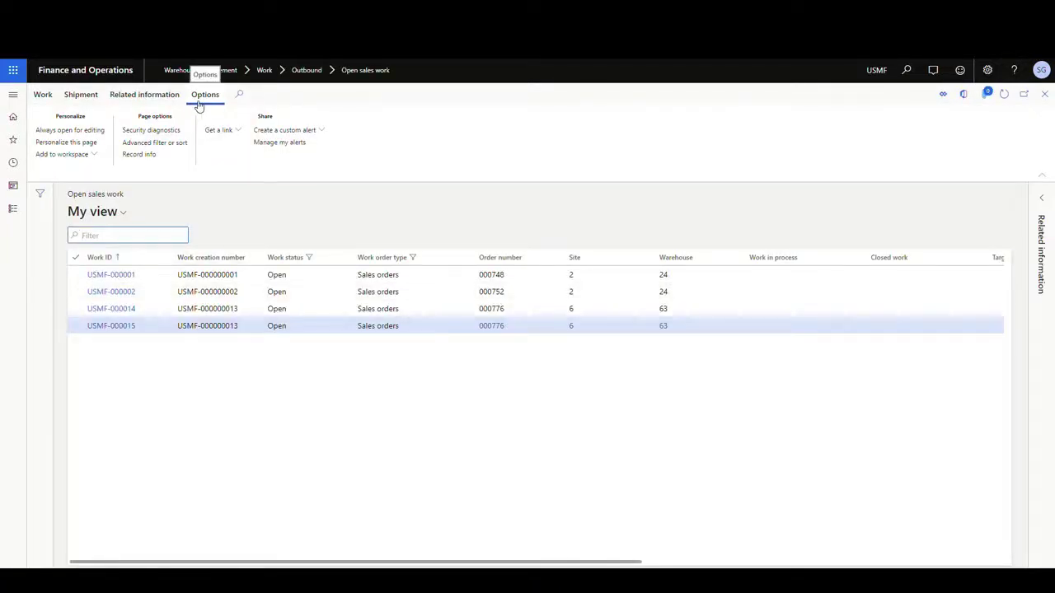
Step: Add the open sales work view to the Warehouse Operations workspace as a tile named Warehouse Operations, with its count shown
{"action": "left_click", "coordinate": [94, 156]}
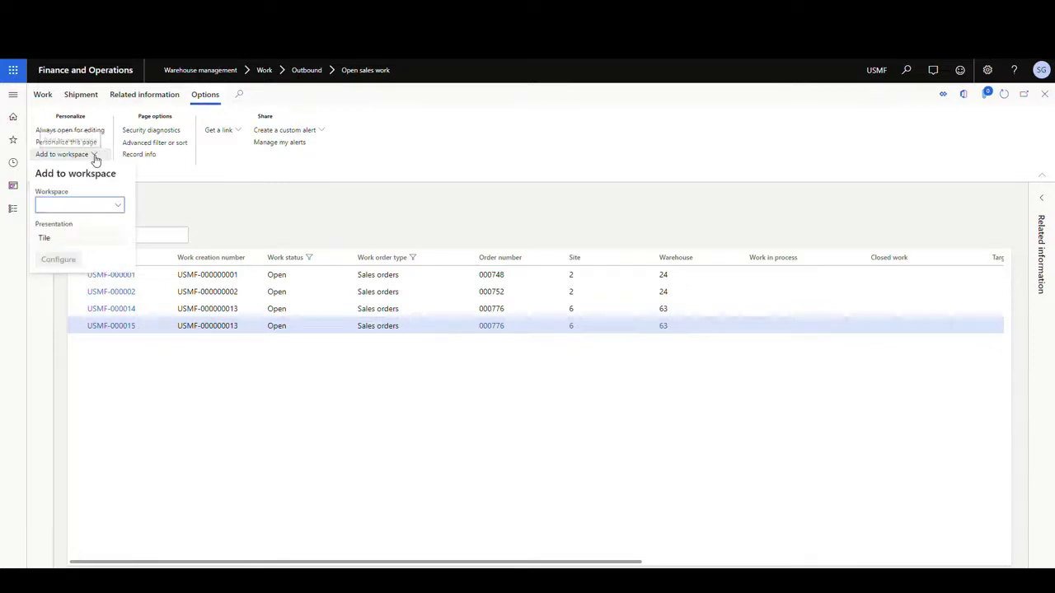
{"action": "left_click", "coordinate": [120, 206]}
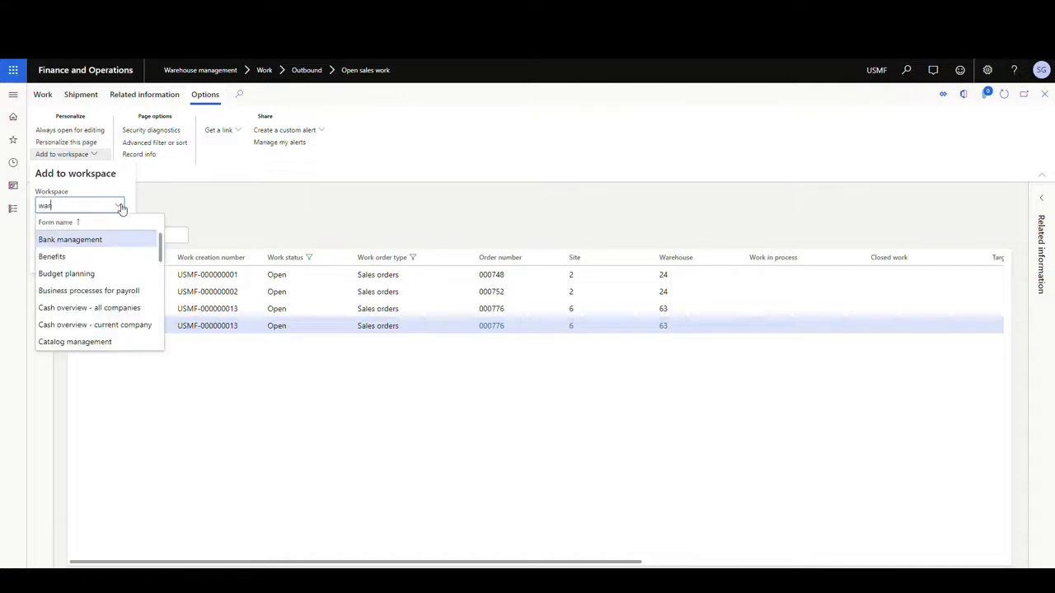
{"action": "left_click", "coordinate": [104, 237]}
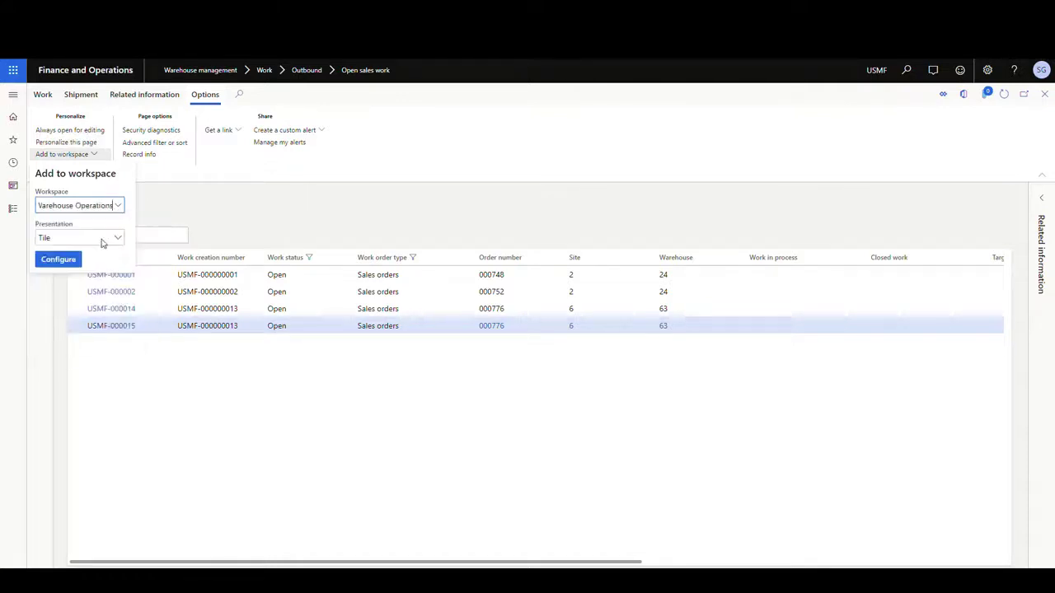
{"action": "left_click", "coordinate": [119, 239]}
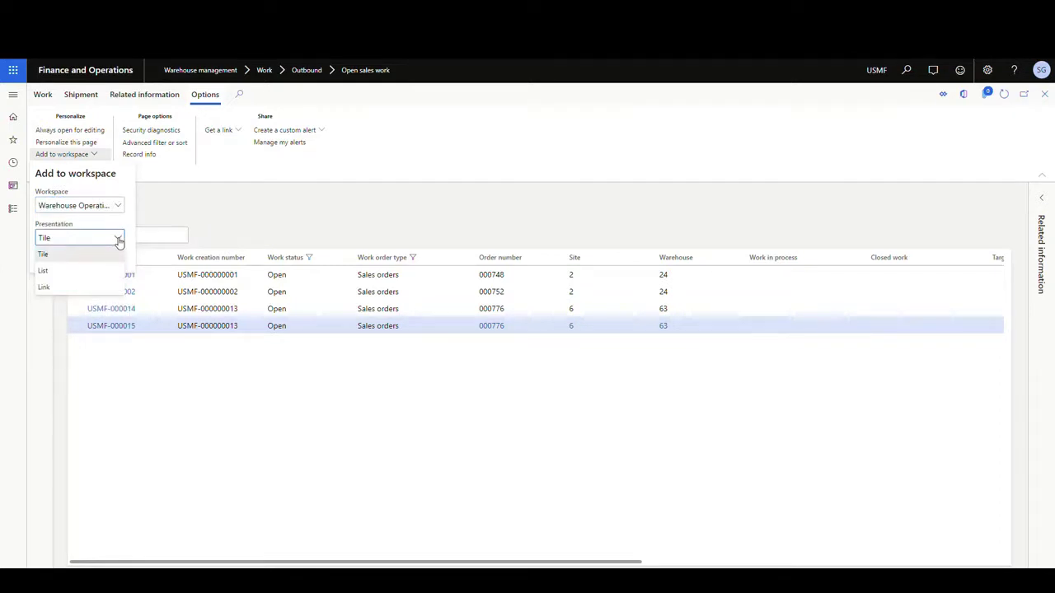
{"action": "left_click", "coordinate": [66, 260]}
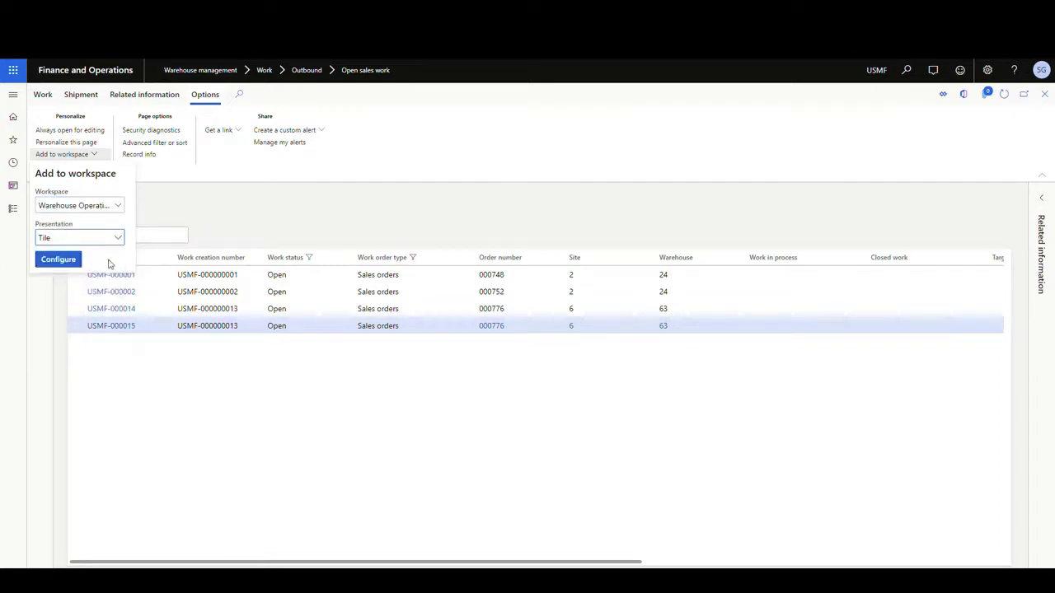
{"action": "left_click", "coordinate": [61, 262]}
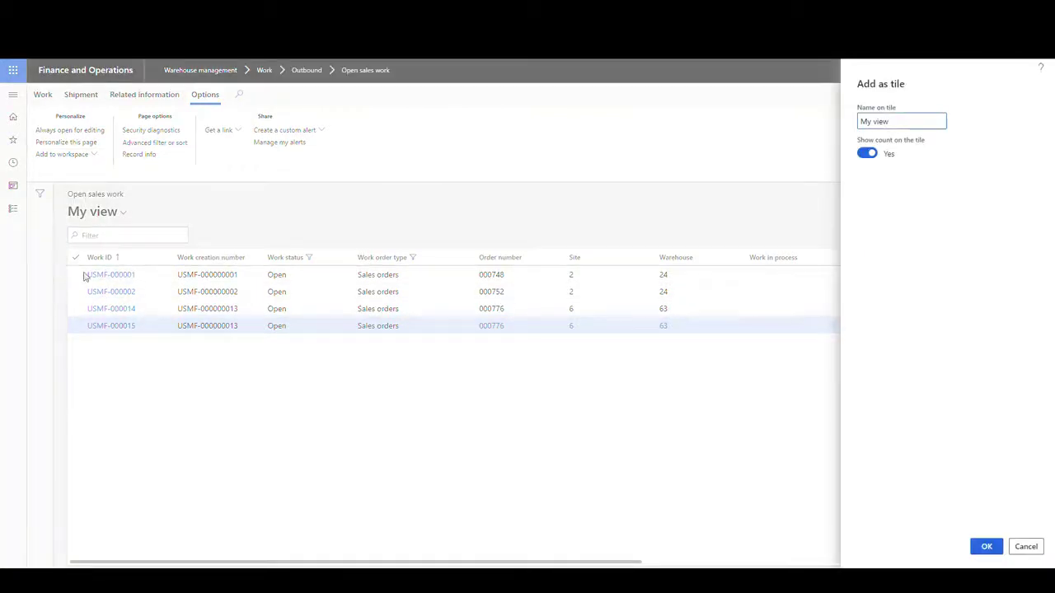
{"action": "triple_click", "coordinate": [900, 118]}
{"action": "type", "text": "Warehouse Operations"}
{"action": "left_click", "coordinate": [986, 547]}
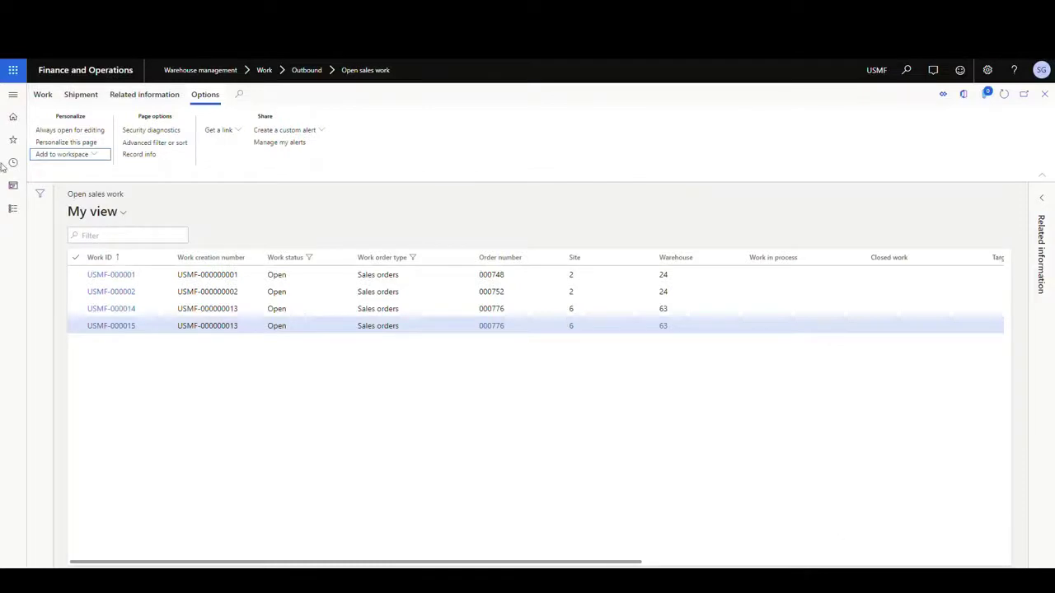
Step: Add the same view to the Warehouse Operations workspace as a list named Open Work Items (sales)
{"action": "left_click", "coordinate": [95, 156]}
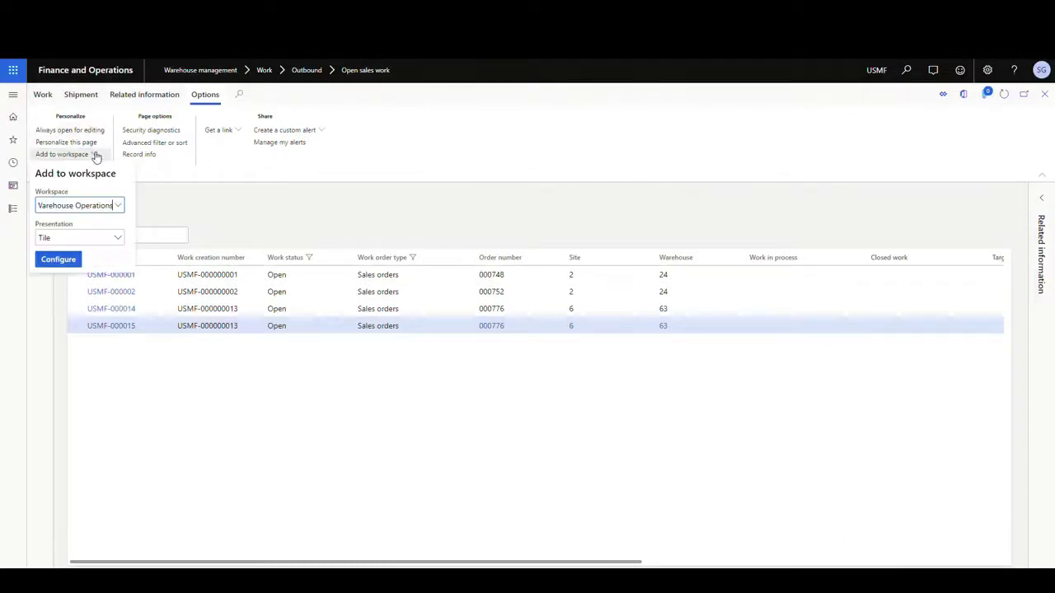
{"action": "left_click", "coordinate": [119, 239]}
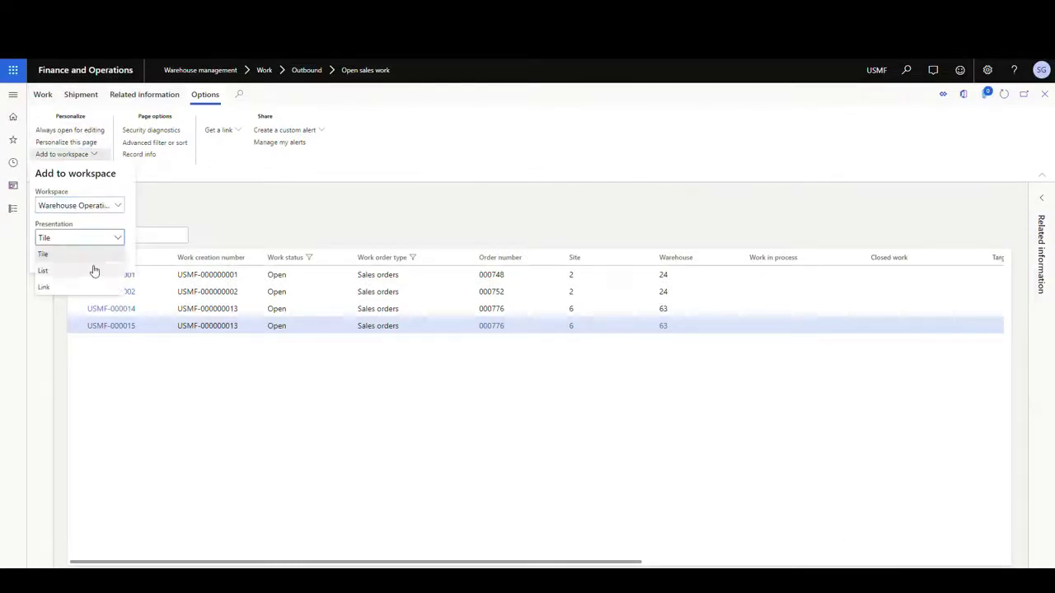
{"action": "left_click", "coordinate": [90, 271]}
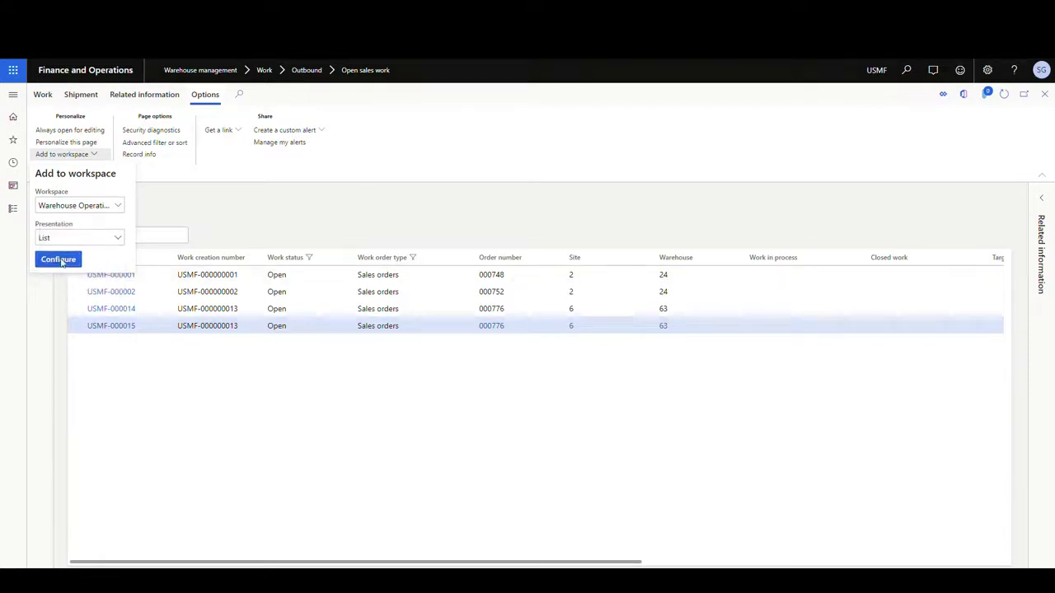
{"action": "left_click", "coordinate": [59, 261]}
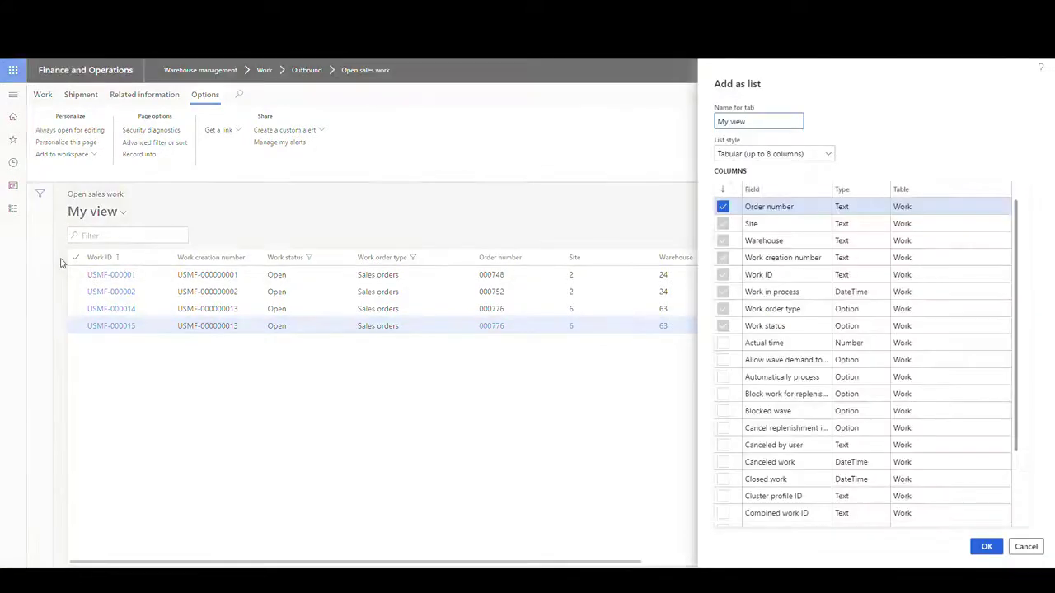
{"action": "key", "text": "ctrl+a"}
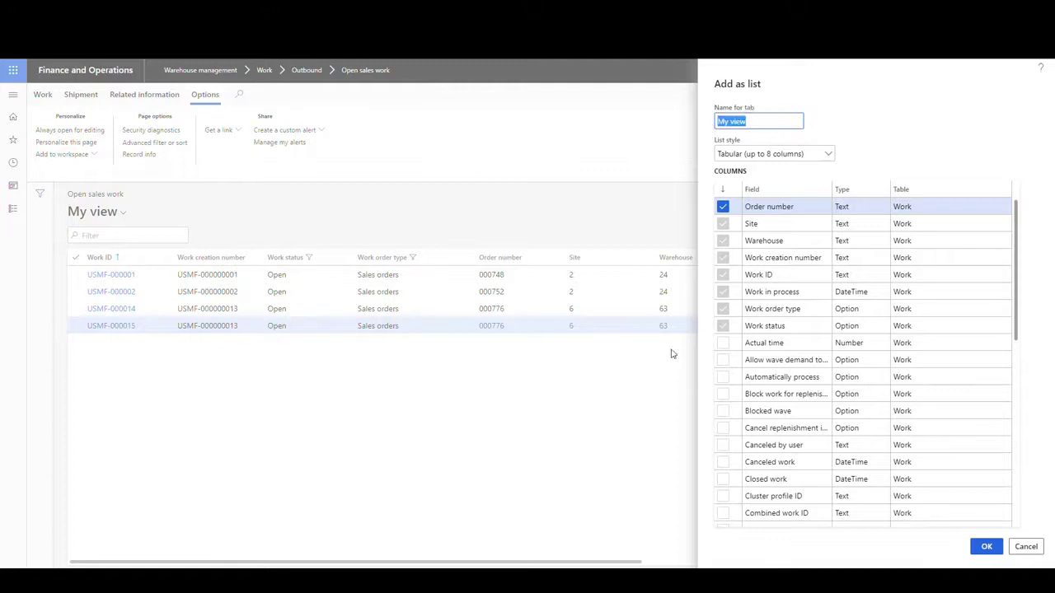
{"action": "type", "text": "Open Work Items (sales"}
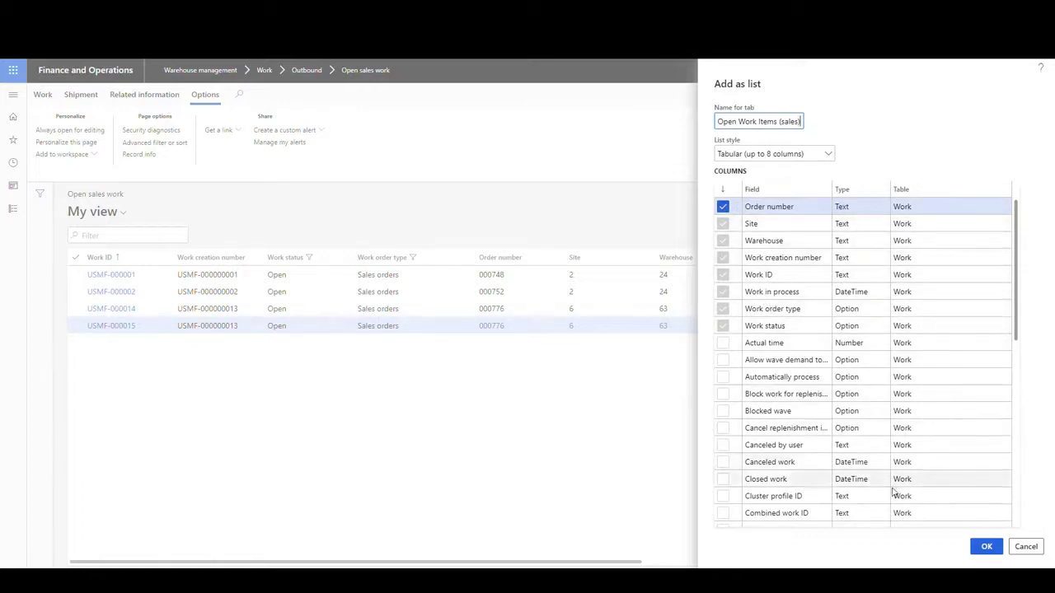
{"action": "left_click", "coordinate": [987, 548]}
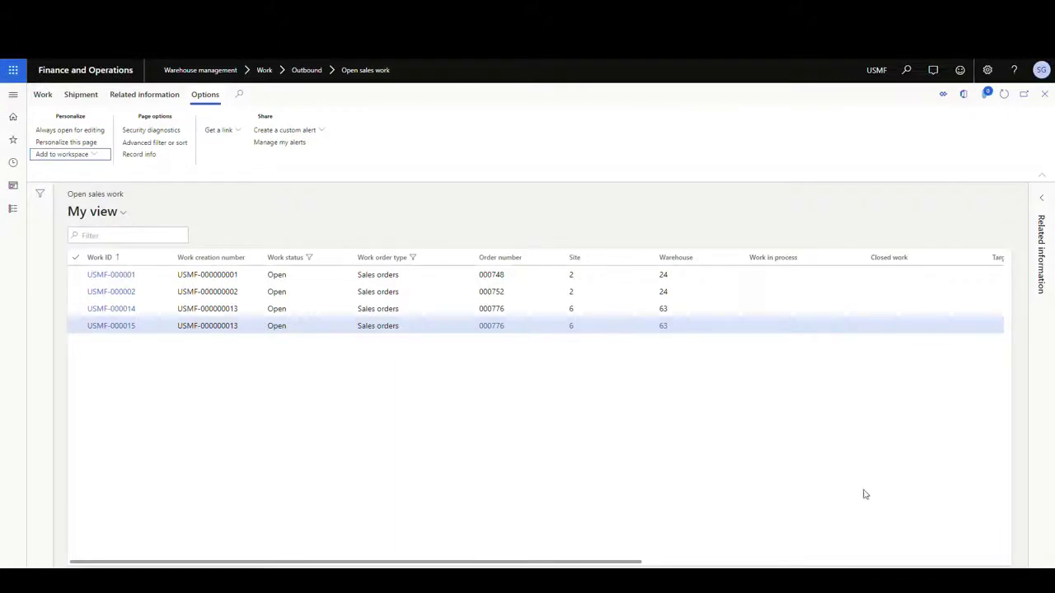
Step: Return to the dashboard and open the Warehouse Operations workspace
{"action": "left_click", "coordinate": [13, 96]}
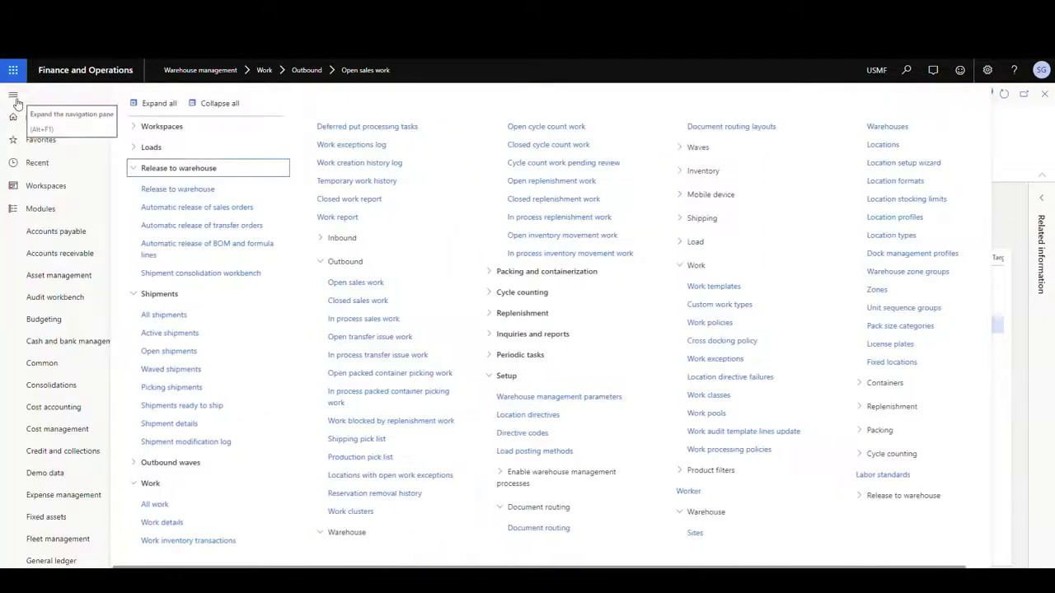
{"action": "left_click", "coordinate": [110, 104]}
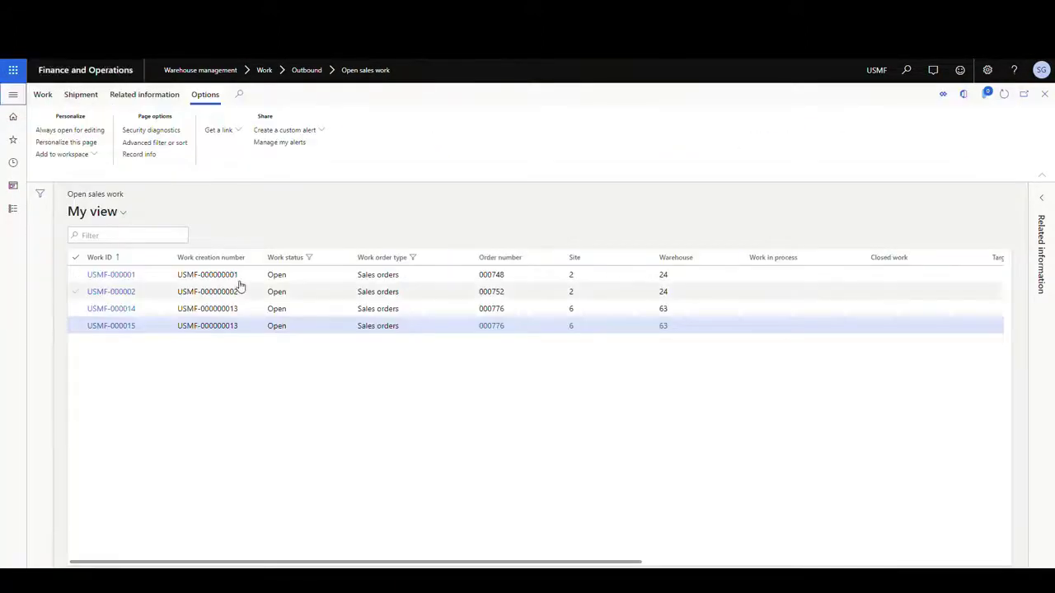
{"action": "left_click", "coordinate": [75, 70]}
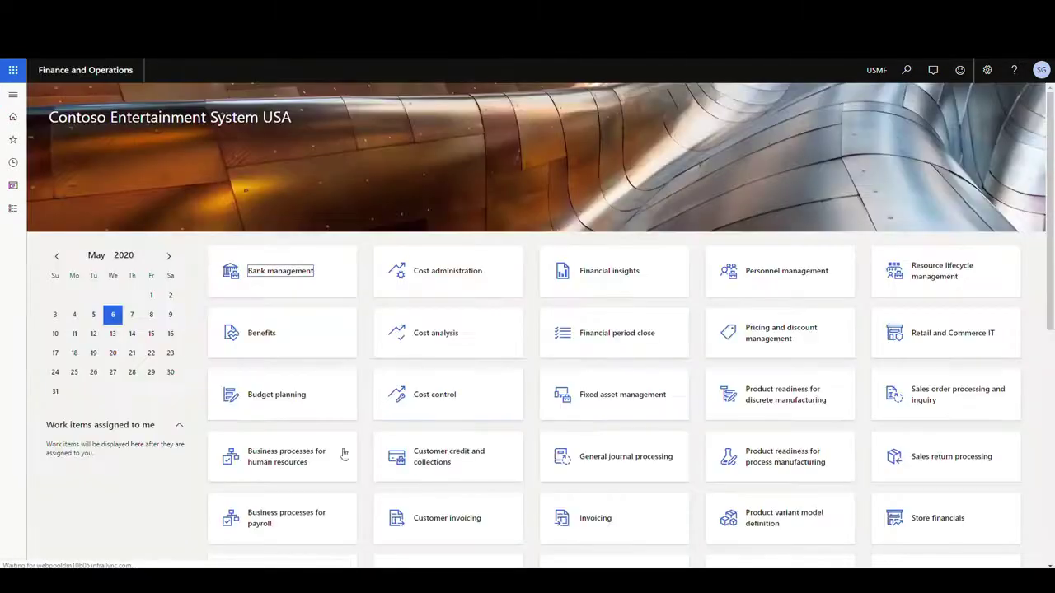
{"action": "scroll", "coordinate": [344, 454], "scroll_direction": "down", "scroll_amount": 5}
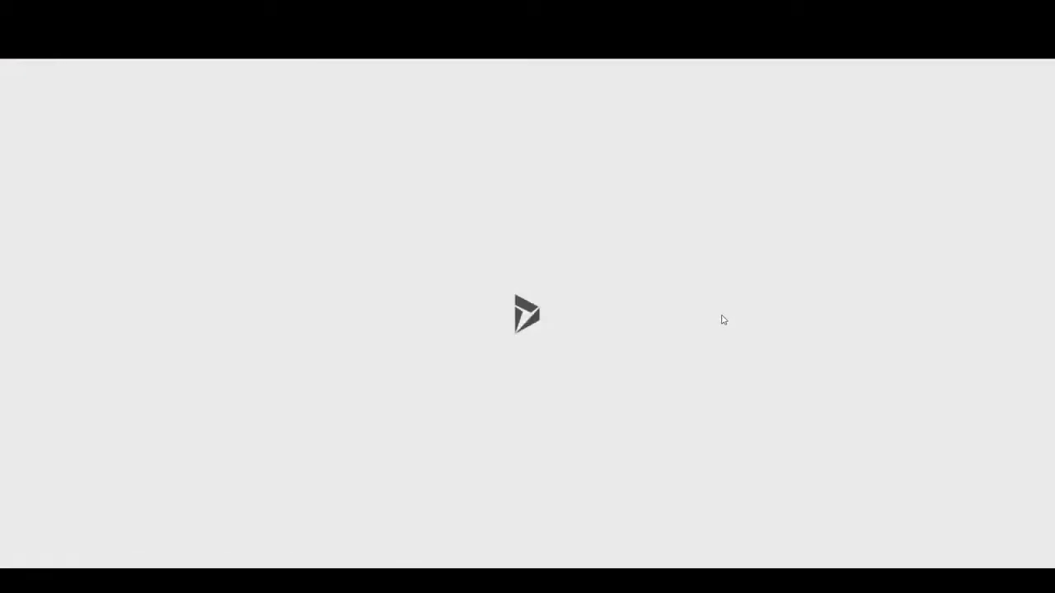
{"action": "scroll", "coordinate": [753, 334], "scroll_direction": "down", "scroll_amount": 3}
{"action": "scroll", "coordinate": [753, 333], "scroll_direction": "down", "scroll_amount": 5}
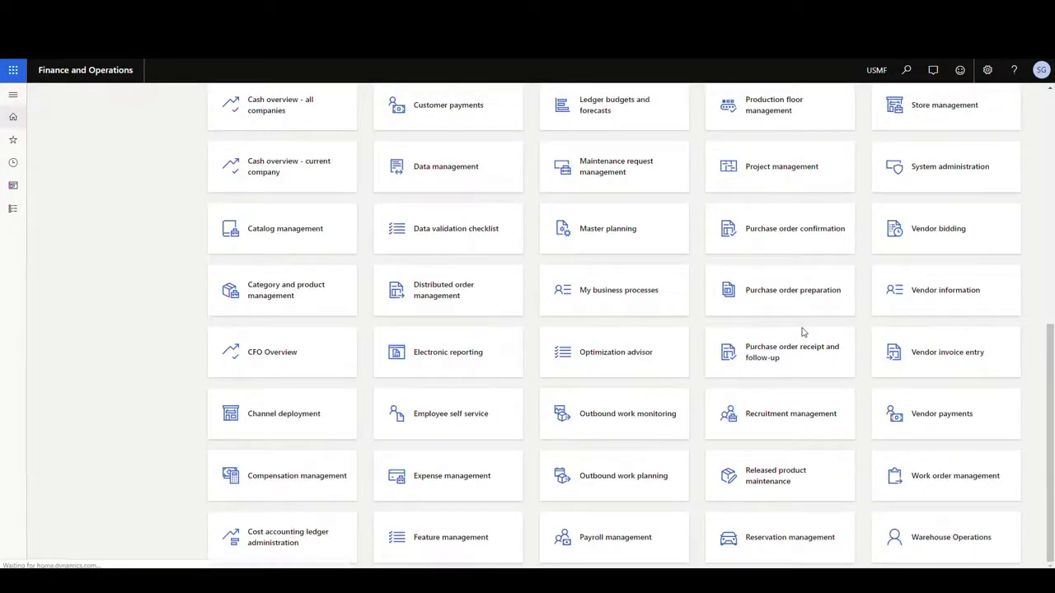
{"action": "left_click", "coordinate": [944, 545]}
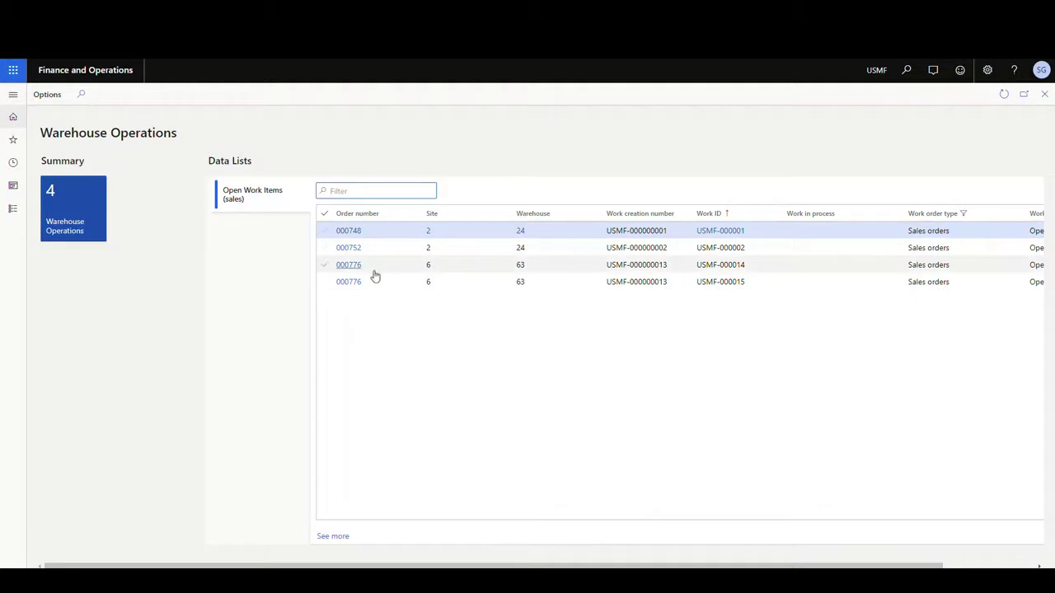
Step: Rename the summary tile in the Warehouse Operations workspace as Open Work Sales
{"action": "left_click", "coordinate": [75, 239]}
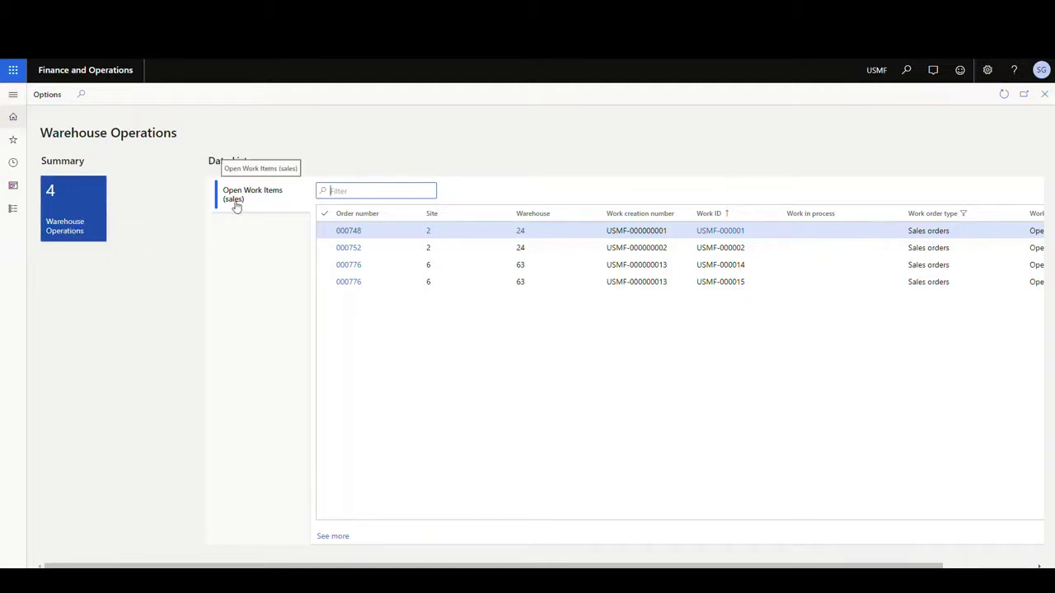
{"action": "right_click", "coordinate": [61, 232]}
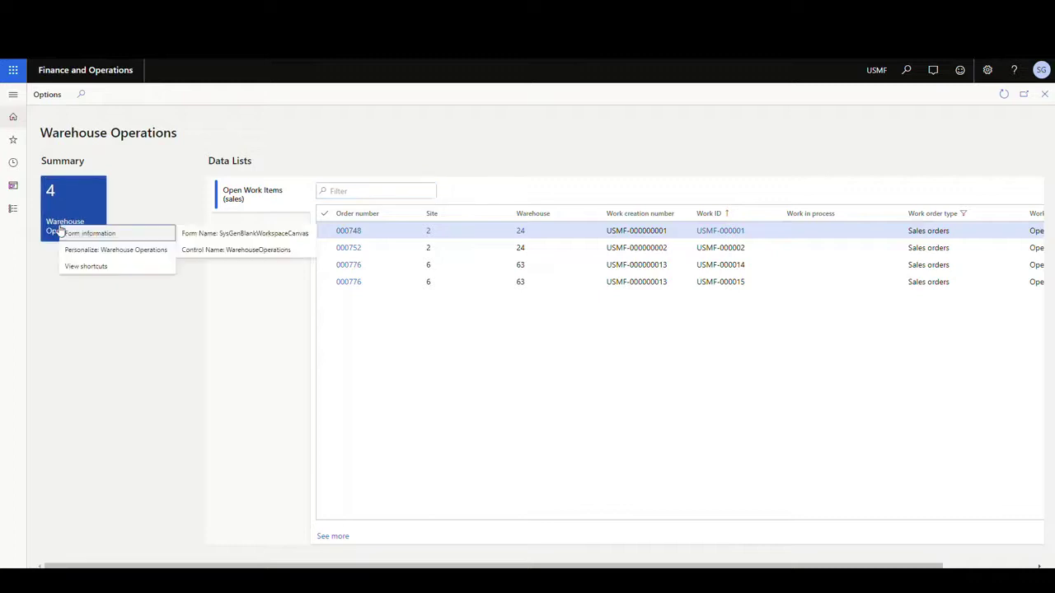
{"action": "left_click", "coordinate": [104, 250]}
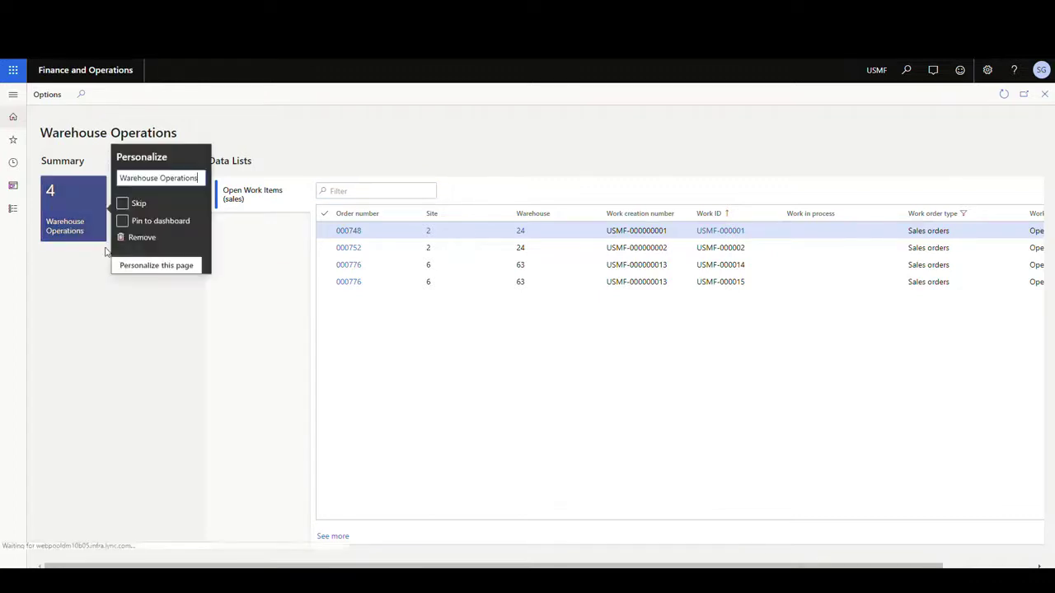
{"action": "triple_click", "coordinate": [171, 179]}
{"action": "type", "text": "Open Work Sales"}
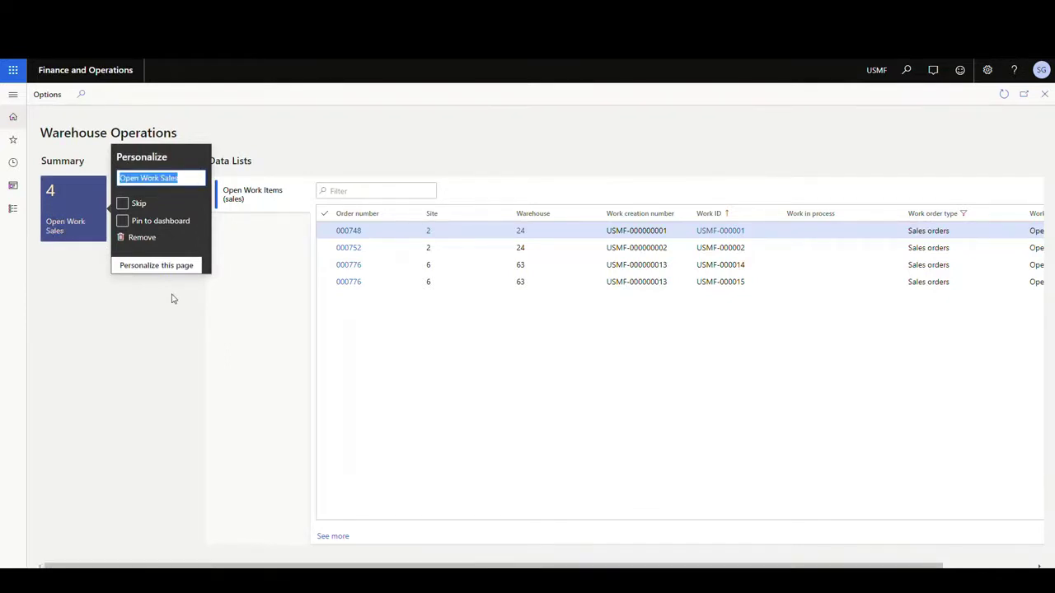
{"action": "left_click", "coordinate": [136, 332]}
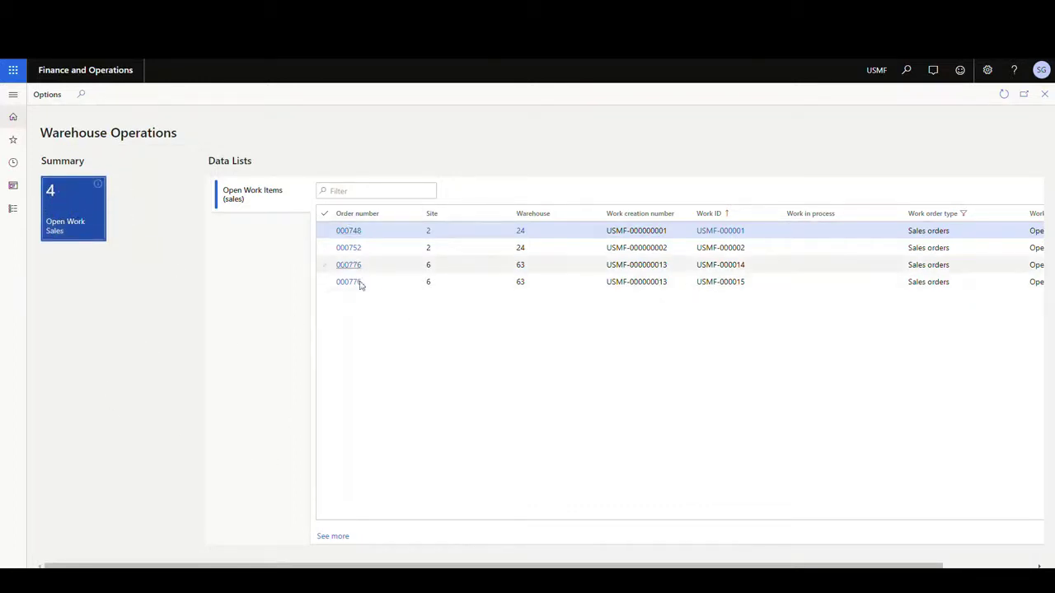
Step: View the work records behind the Open Work Sales tile and return to the workspace
{"action": "left_click", "coordinate": [76, 209]}
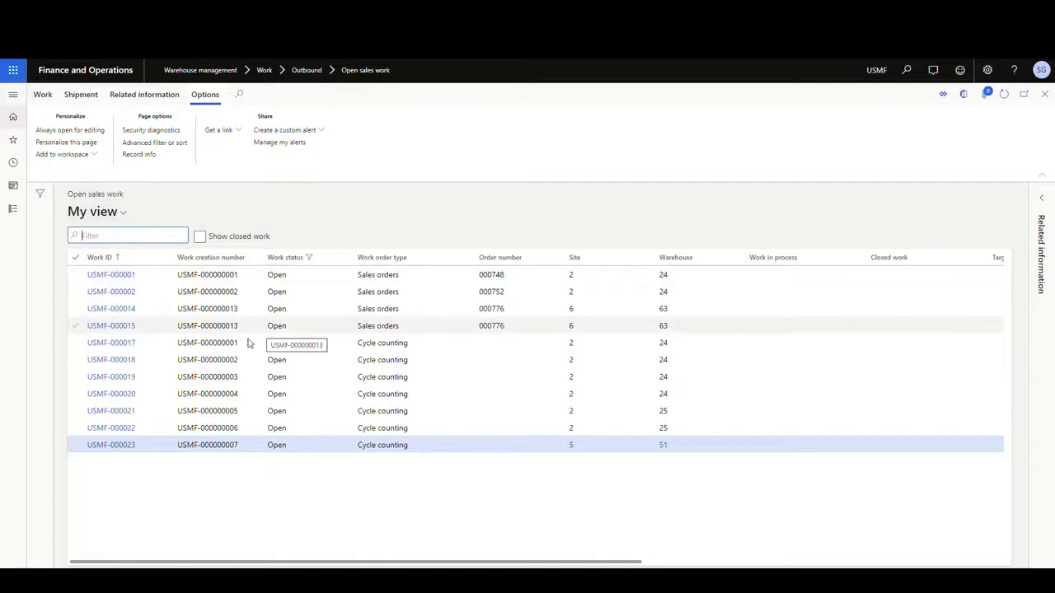
{"action": "left_click", "coordinate": [1044, 96]}
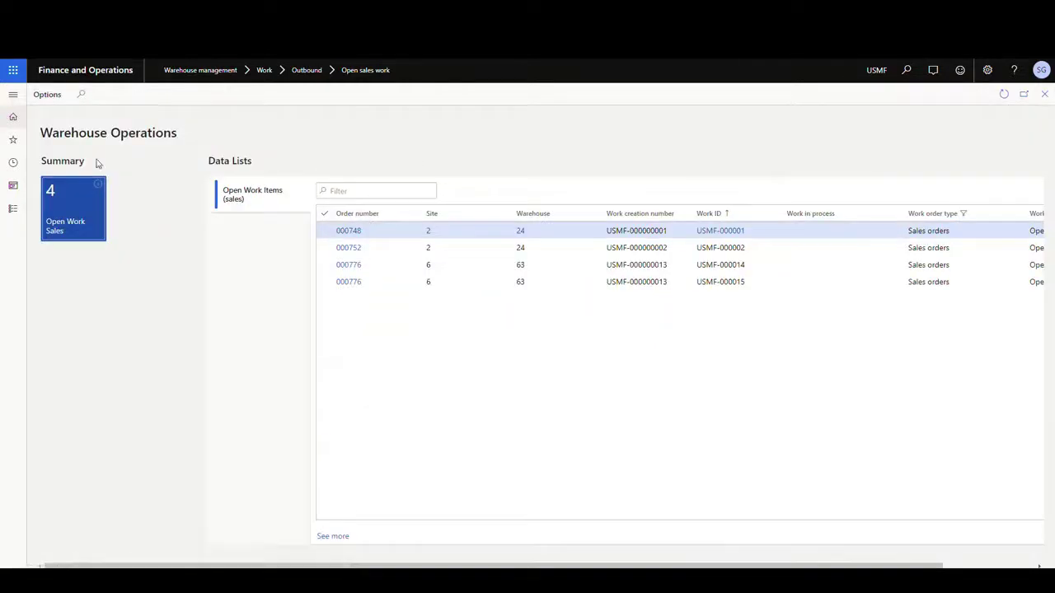
Step: Open the Open transfer issue work page under the outbound work of the Warehouse management module
{"action": "left_click", "coordinate": [14, 96]}
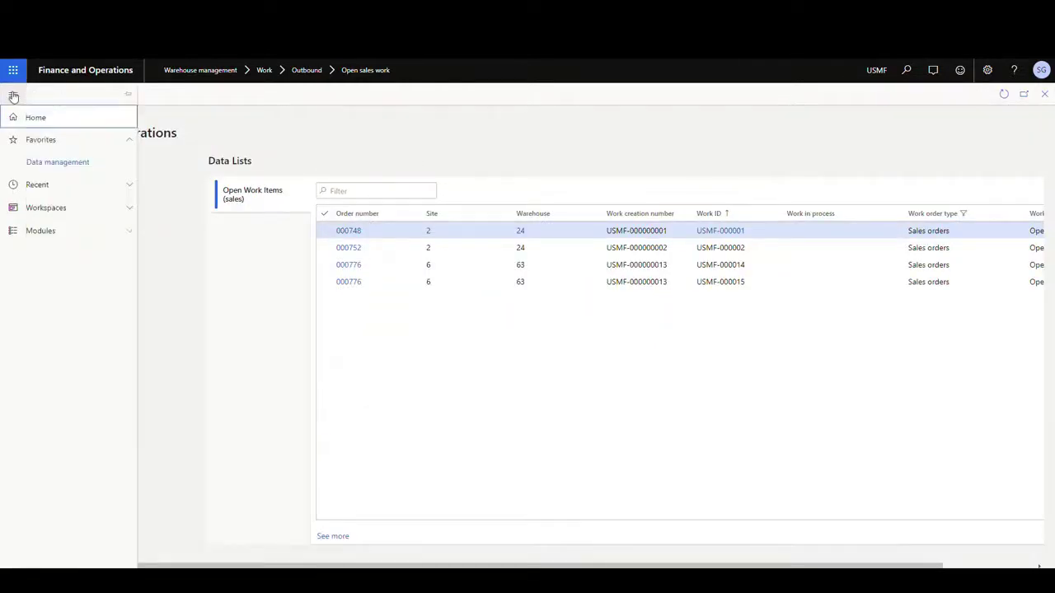
{"action": "left_click", "coordinate": [77, 234]}
{"action": "scroll", "coordinate": [73, 462], "scroll_direction": "down", "scroll_amount": 5}
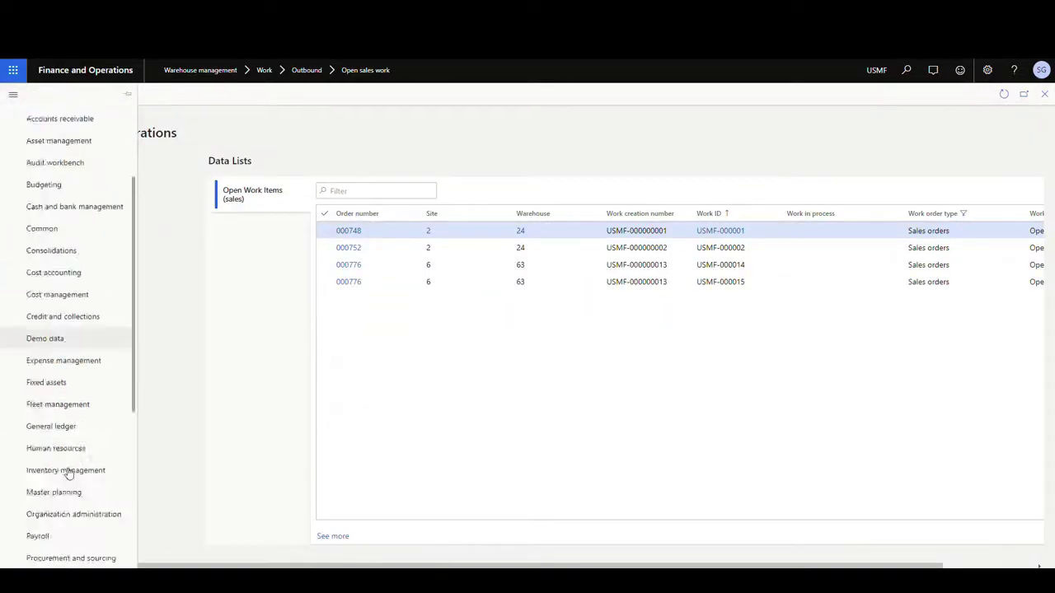
{"action": "left_click", "coordinate": [103, 562]}
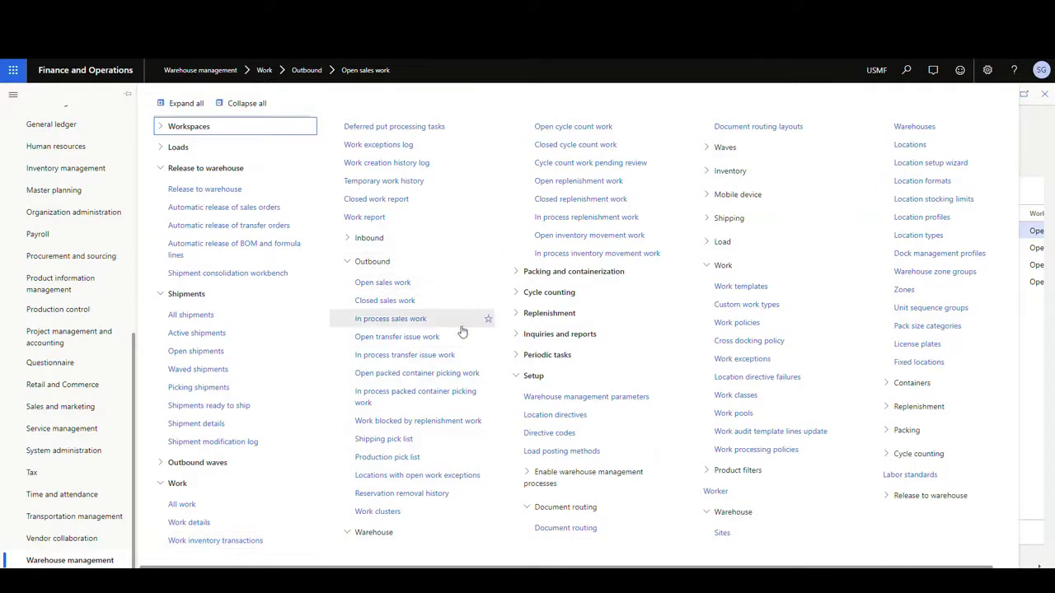
{"action": "left_click", "coordinate": [427, 337]}
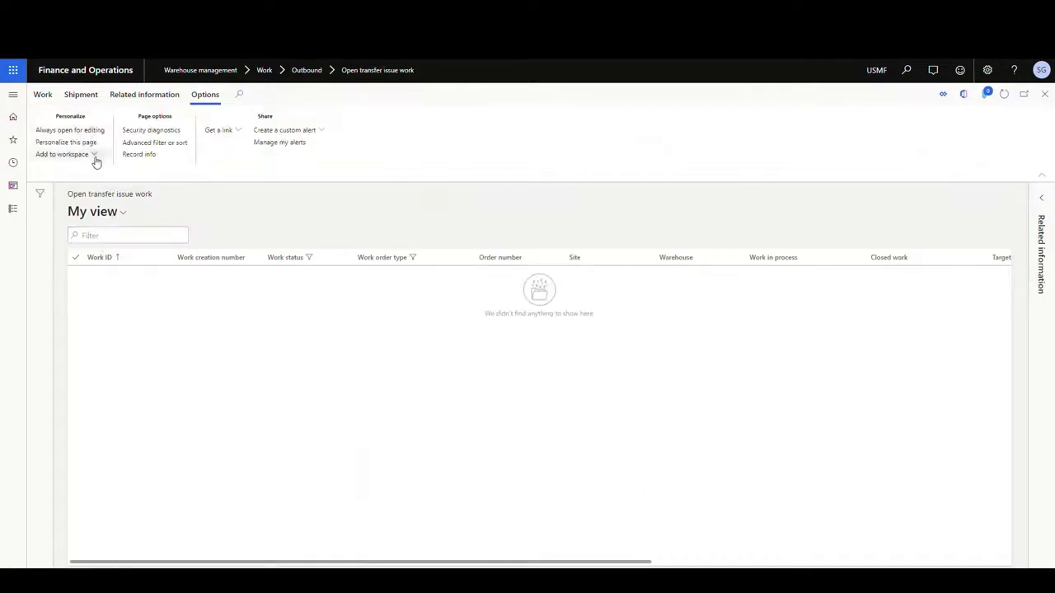
Step: Add the open transfer issue work view to the Warehouse Operations workspace as a tile named Open Transfers
{"action": "left_click", "coordinate": [94, 157]}
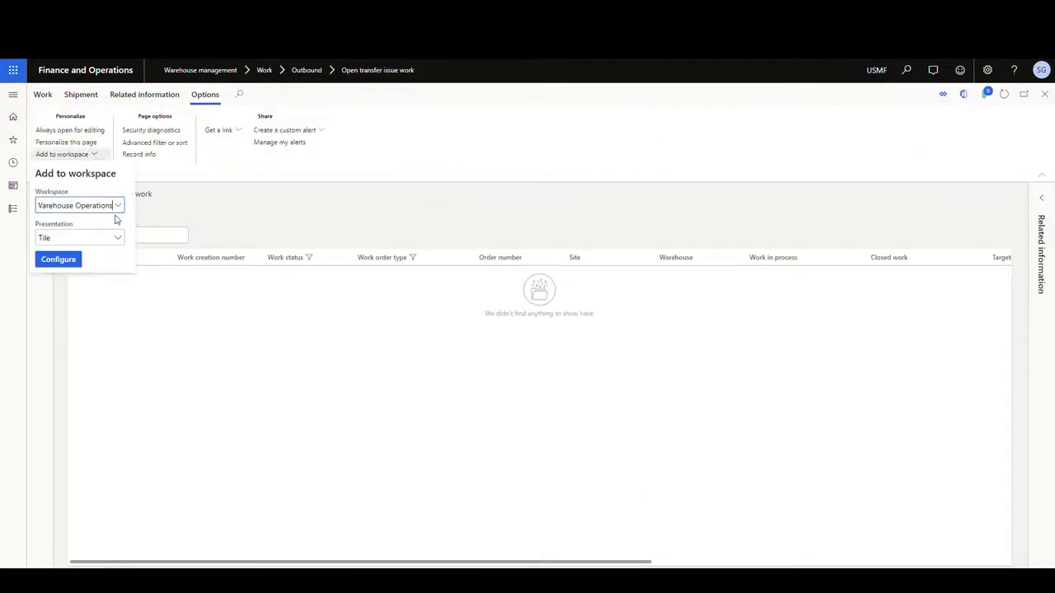
{"action": "left_click", "coordinate": [118, 239]}
{"action": "left_click", "coordinate": [118, 239]}
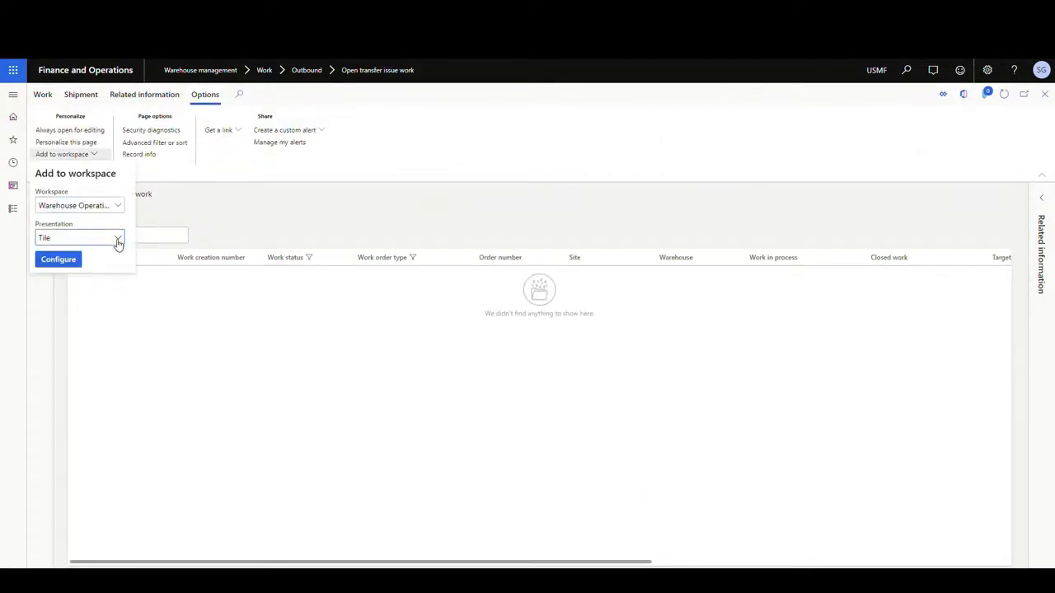
{"action": "left_click", "coordinate": [63, 261]}
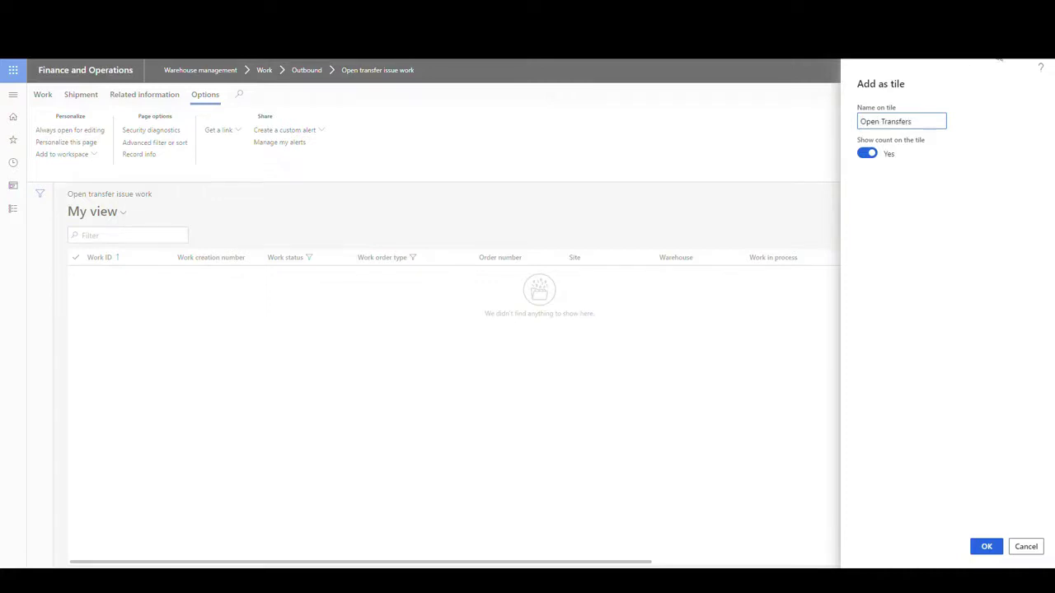
{"action": "left_click", "coordinate": [984, 548]}
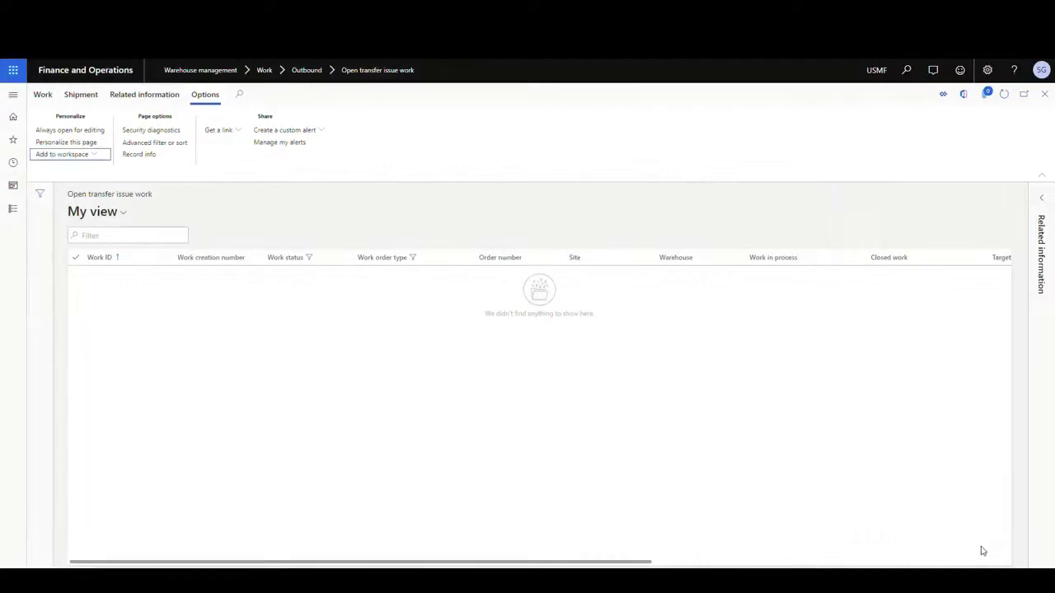
Step: Add the open transfer issue work view to the Warehouse Operations workspace as a tabular list named Open Transfers
{"action": "left_click", "coordinate": [94, 156]}
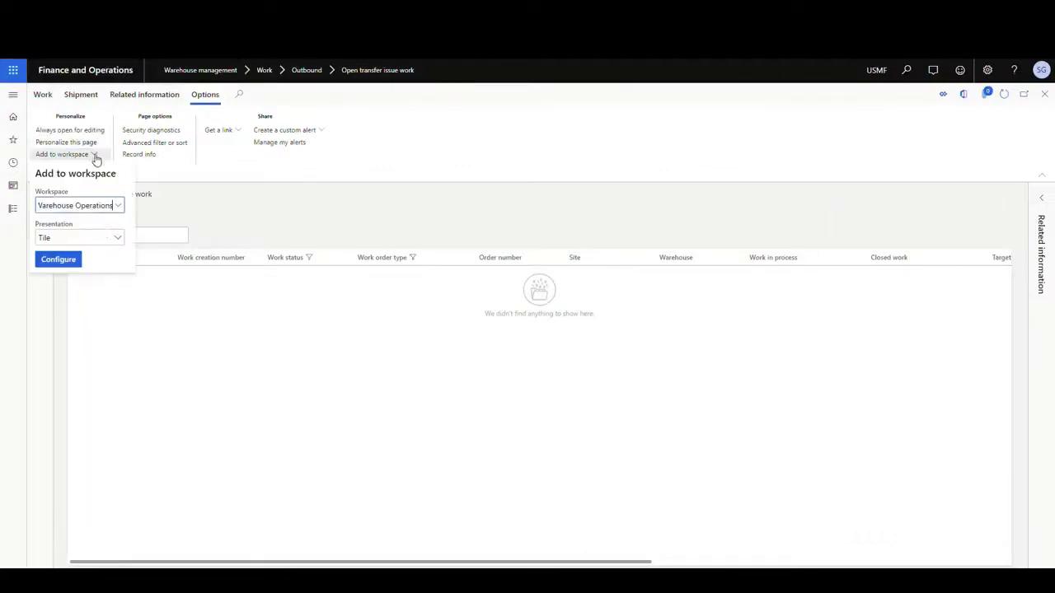
{"action": "left_click", "coordinate": [117, 239]}
{"action": "left_click", "coordinate": [101, 273]}
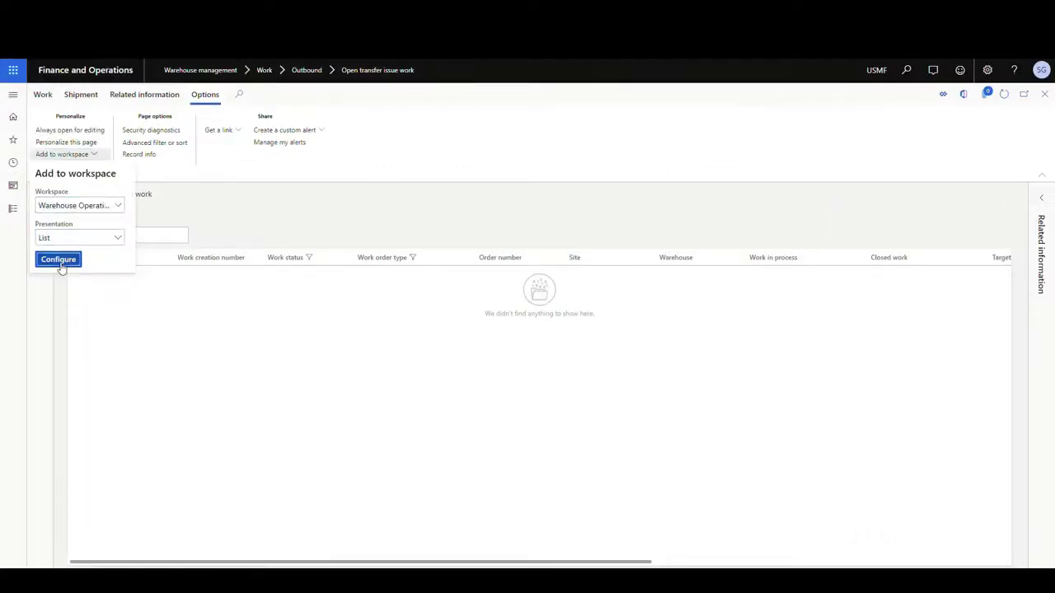
{"action": "left_click", "coordinate": [60, 265]}
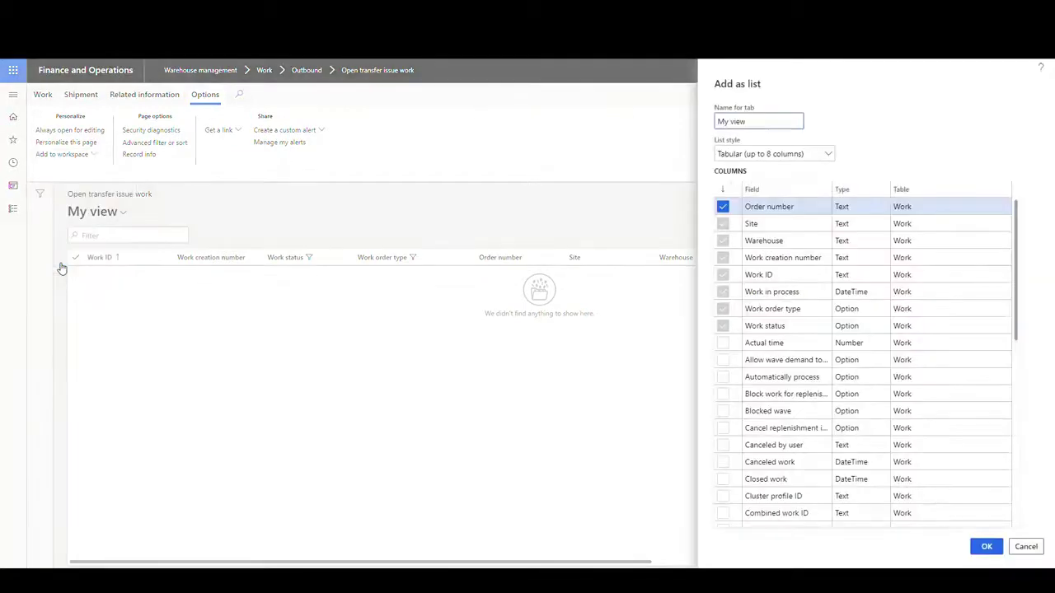
{"action": "left_click_drag", "start_coordinate": [771, 125], "coordinate": [705, 136]}
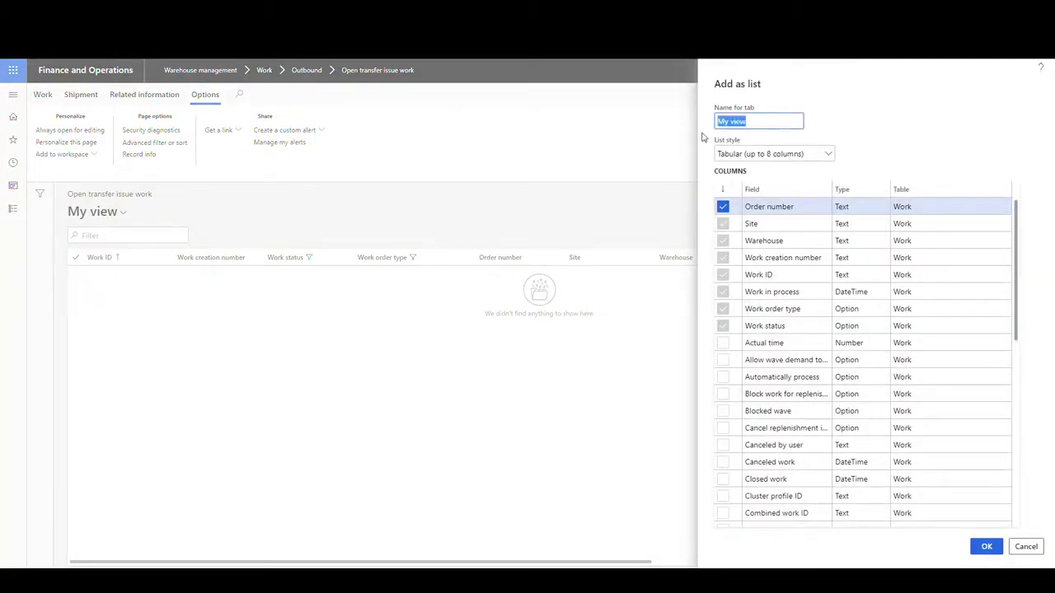
{"action": "type", "text": "Open Transfers"}
{"action": "left_click", "coordinate": [986, 547]}
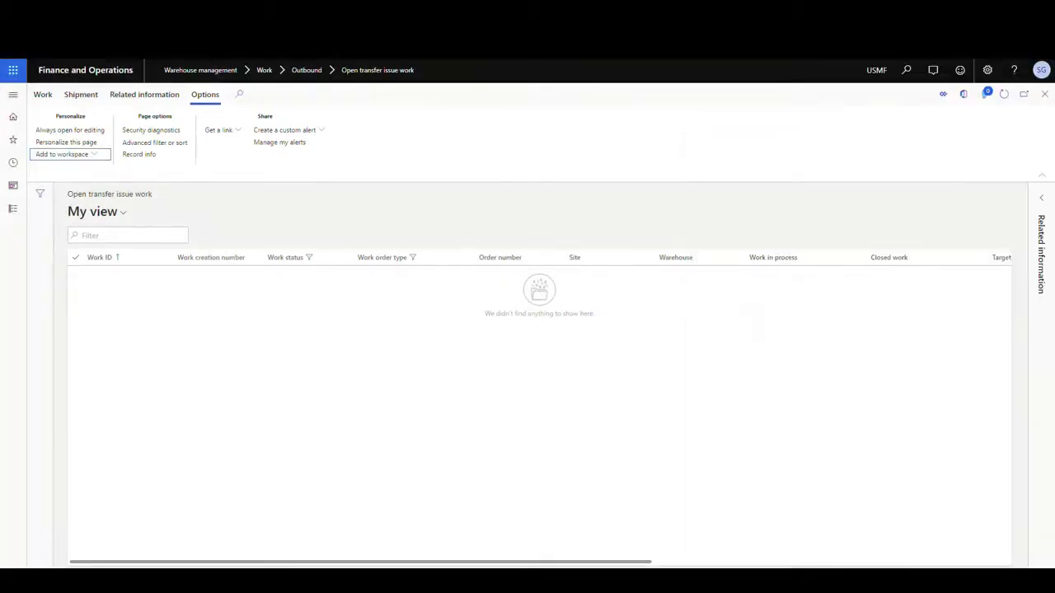
Step: Return to the Warehouse Operations workspace from the dashboard and check the Open Transfers and Open Work Items (sales) lists
{"action": "left_click", "coordinate": [15, 95]}
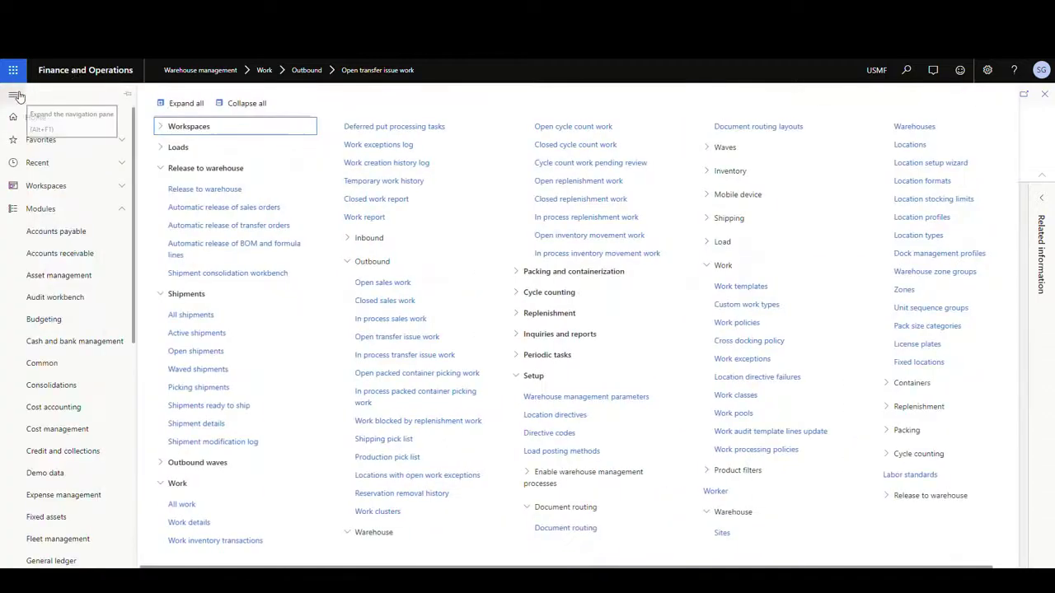
{"action": "left_click", "coordinate": [77, 69]}
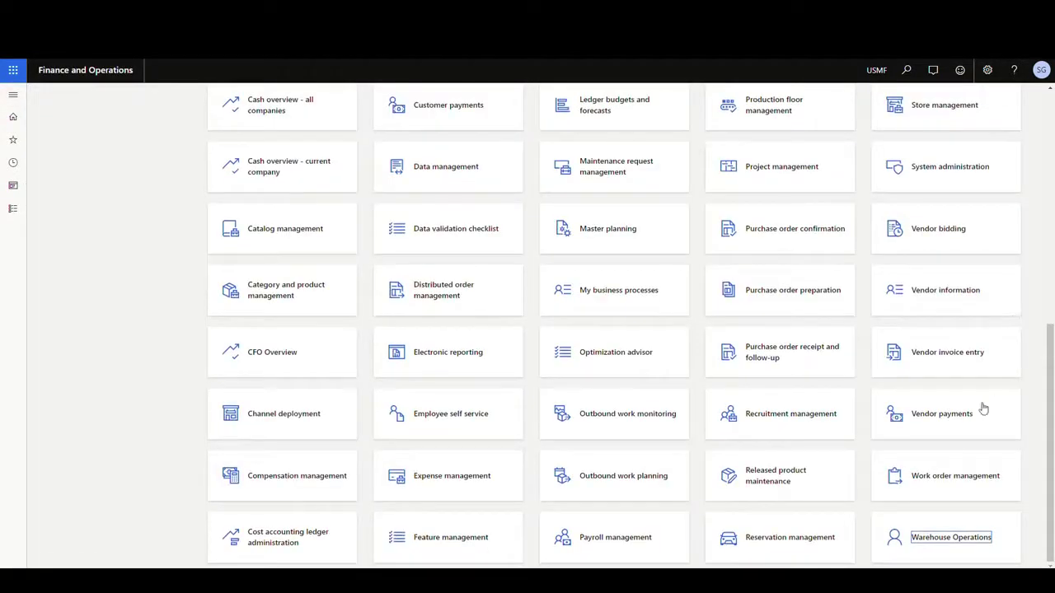
{"action": "left_click", "coordinate": [944, 537]}
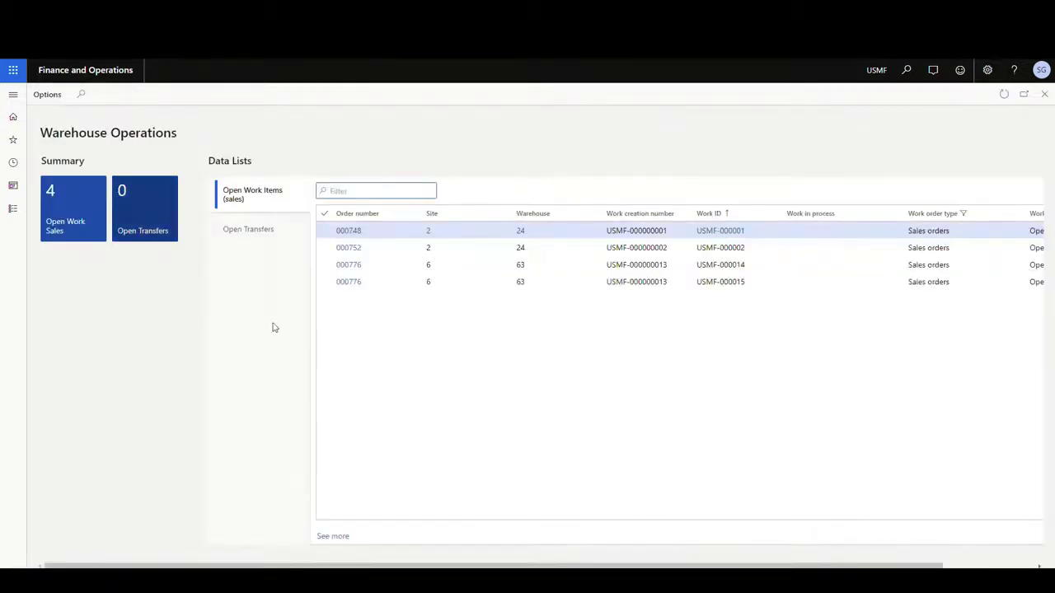
{"action": "left_click", "coordinate": [81, 216]}
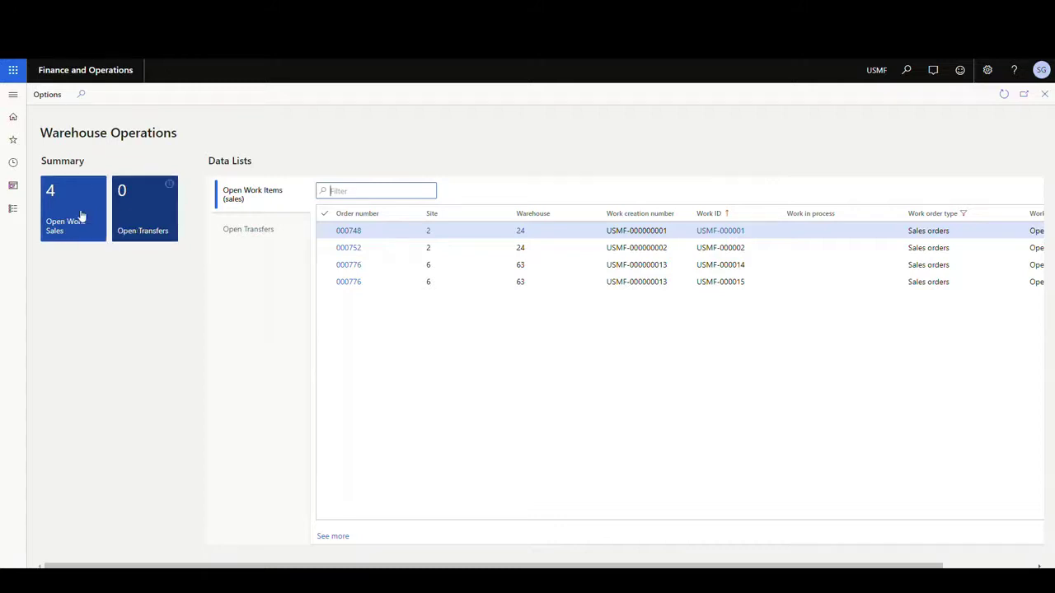
{"action": "left_click", "coordinate": [249, 236]}
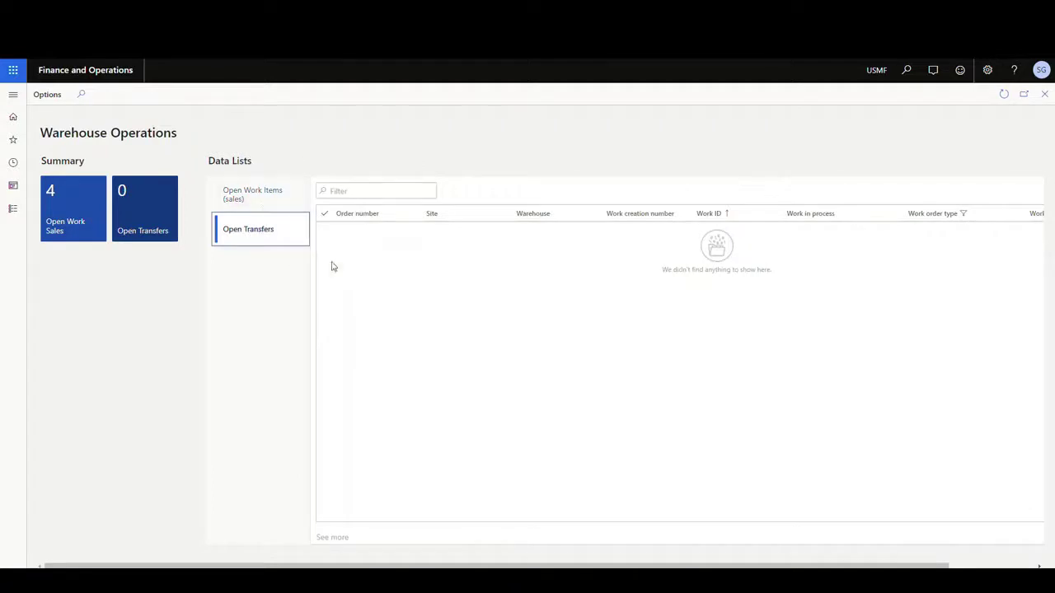
{"action": "left_click", "coordinate": [269, 204]}
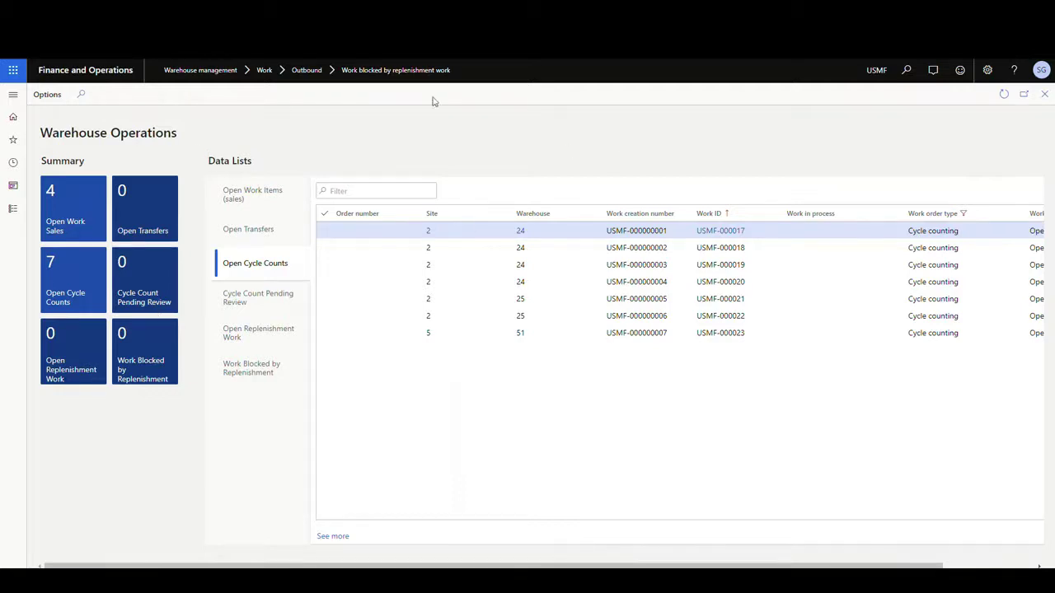
Step: Open the Released products page in the Product information management module
{"action": "left_click", "coordinate": [12, 97]}
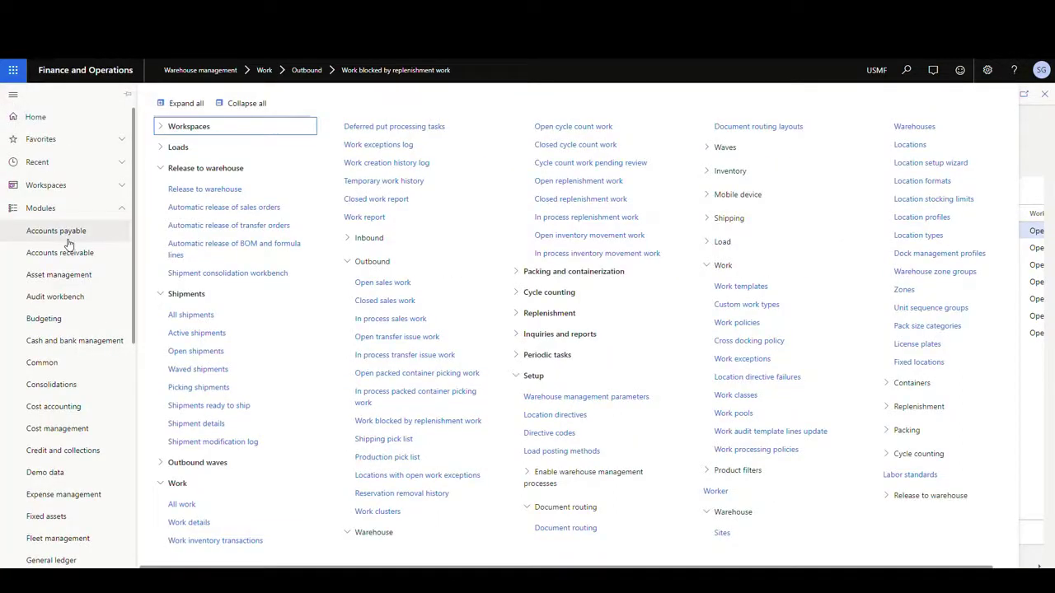
{"action": "scroll", "coordinate": [66, 239], "scroll_direction": "down", "scroll_amount": 5}
{"action": "scroll", "coordinate": [69, 243], "scroll_direction": "down", "scroll_amount": 3}
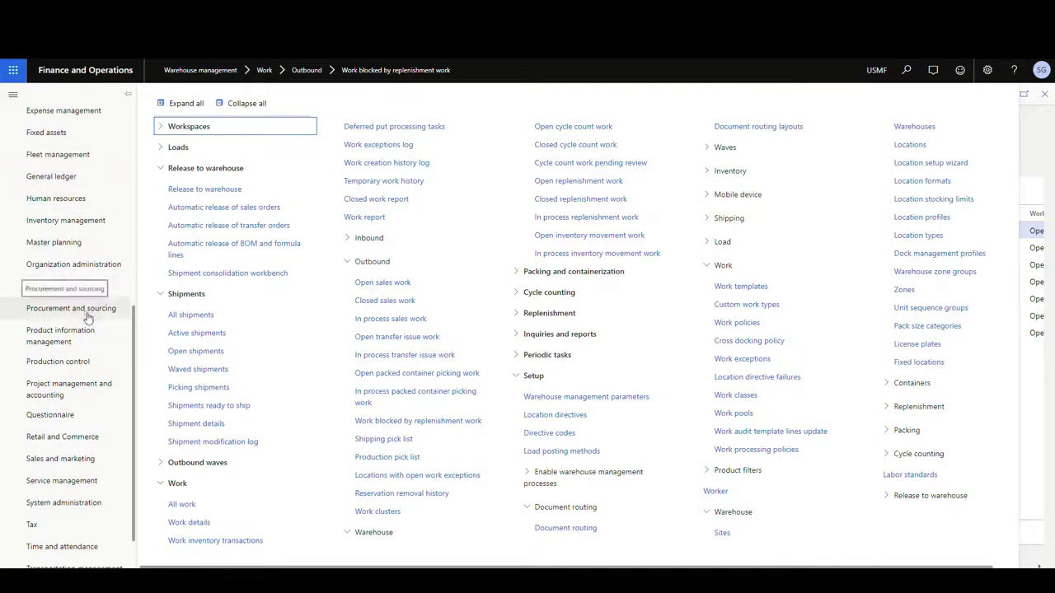
{"action": "left_click", "coordinate": [63, 335]}
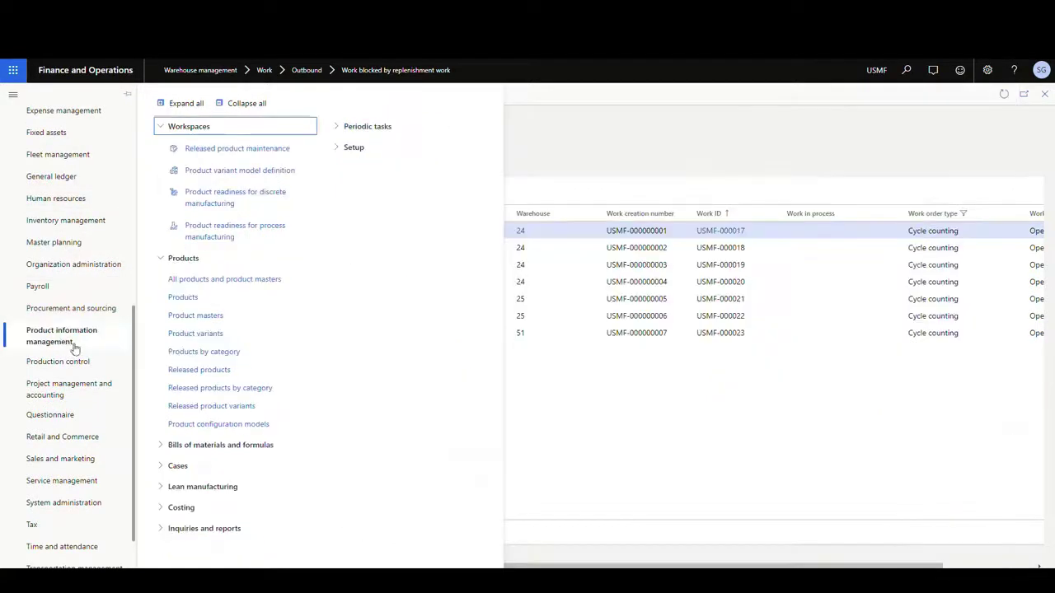
{"action": "left_click", "coordinate": [231, 370]}
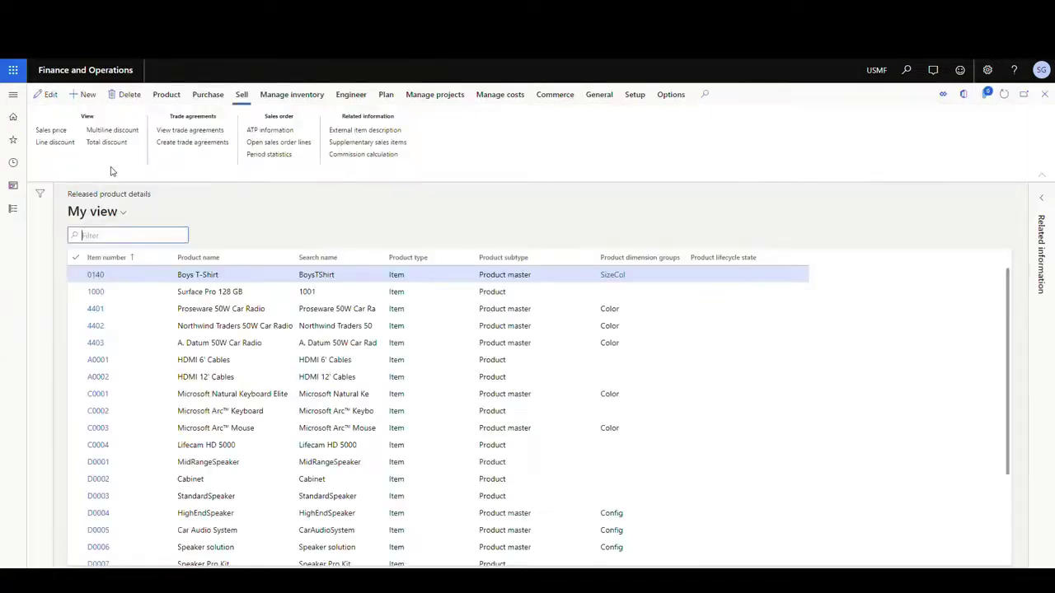
Step: Add the released products page to the Warehouse Operations workspace as a link named Released Products in the group Inventory
{"action": "left_click", "coordinate": [671, 94]}
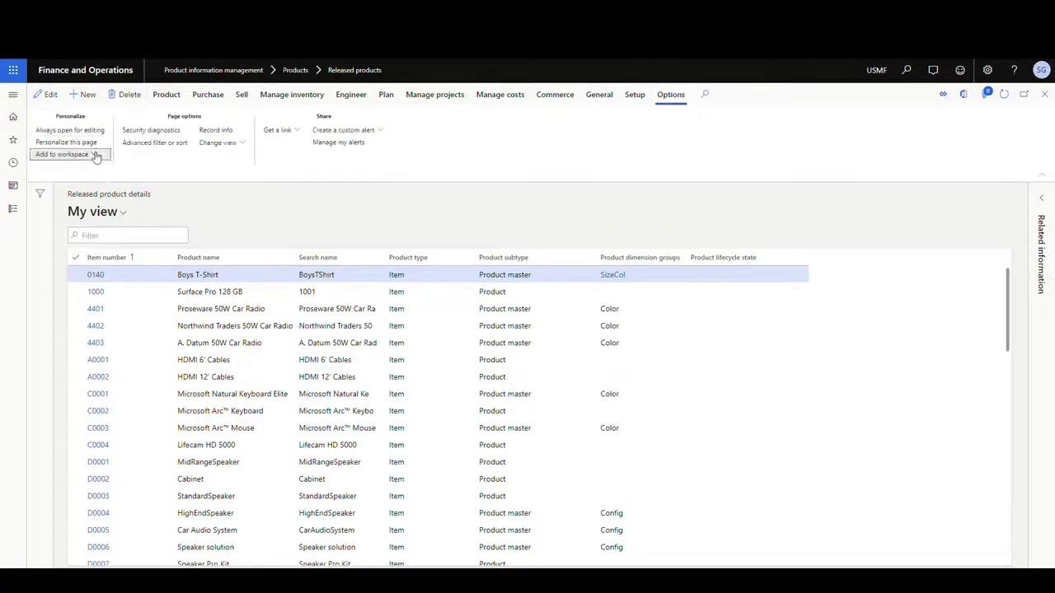
{"action": "left_click", "coordinate": [66, 155]}
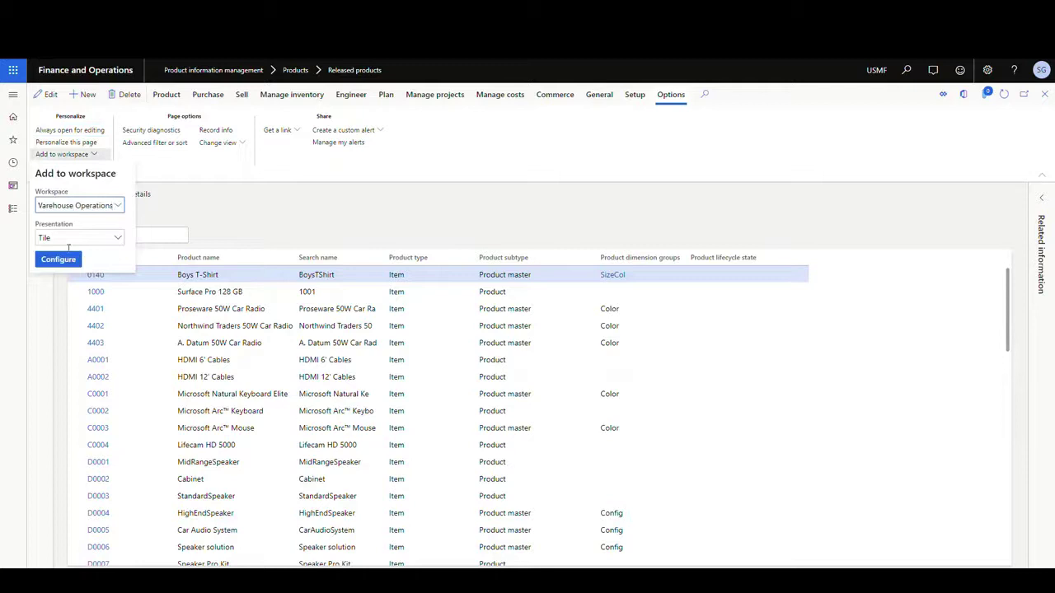
{"action": "left_click", "coordinate": [119, 239]}
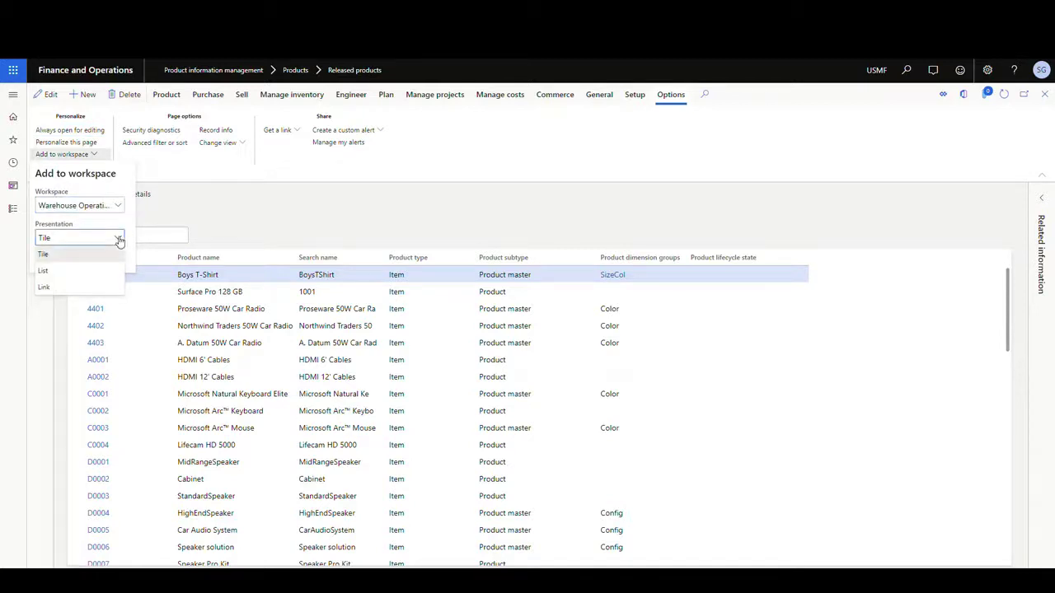
{"action": "left_click", "coordinate": [84, 286]}
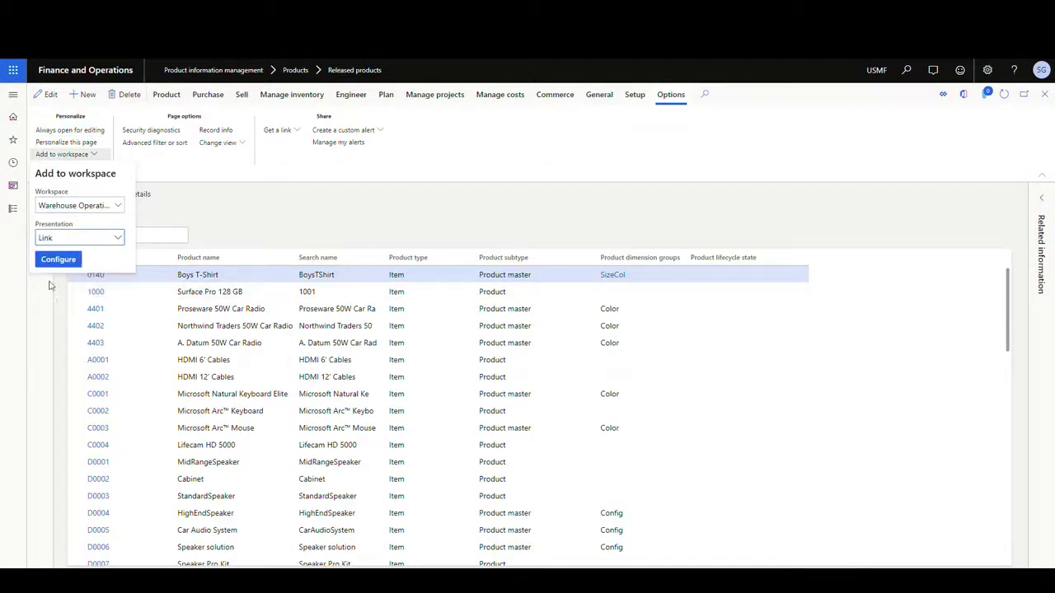
{"action": "left_click", "coordinate": [58, 260]}
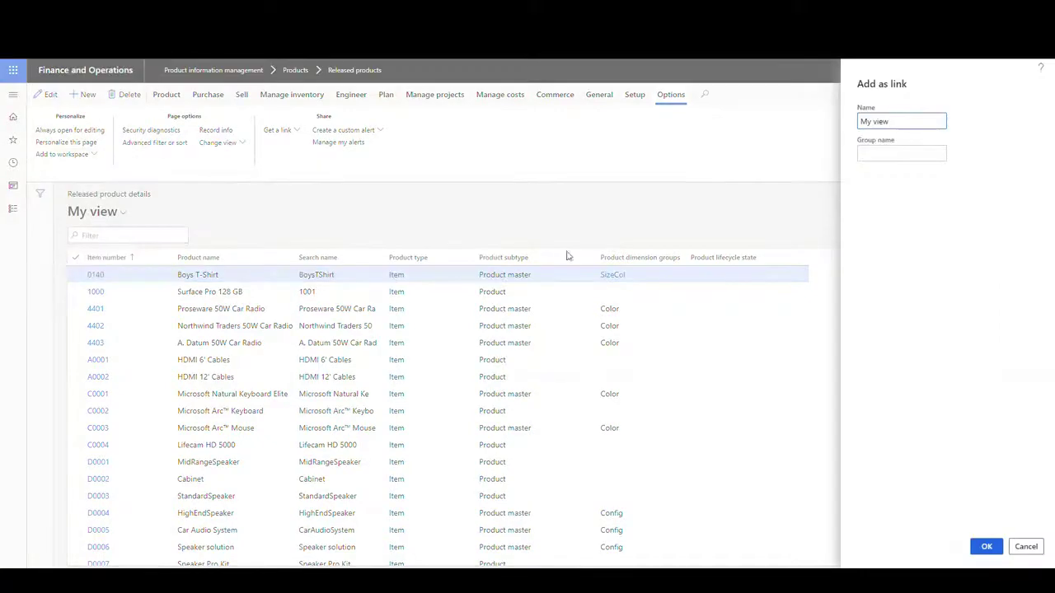
{"action": "left_click_drag", "start_coordinate": [905, 127], "coordinate": [816, 153]}
{"action": "type", "text": "Released Products"}
{"action": "key", "text": "Tab"}
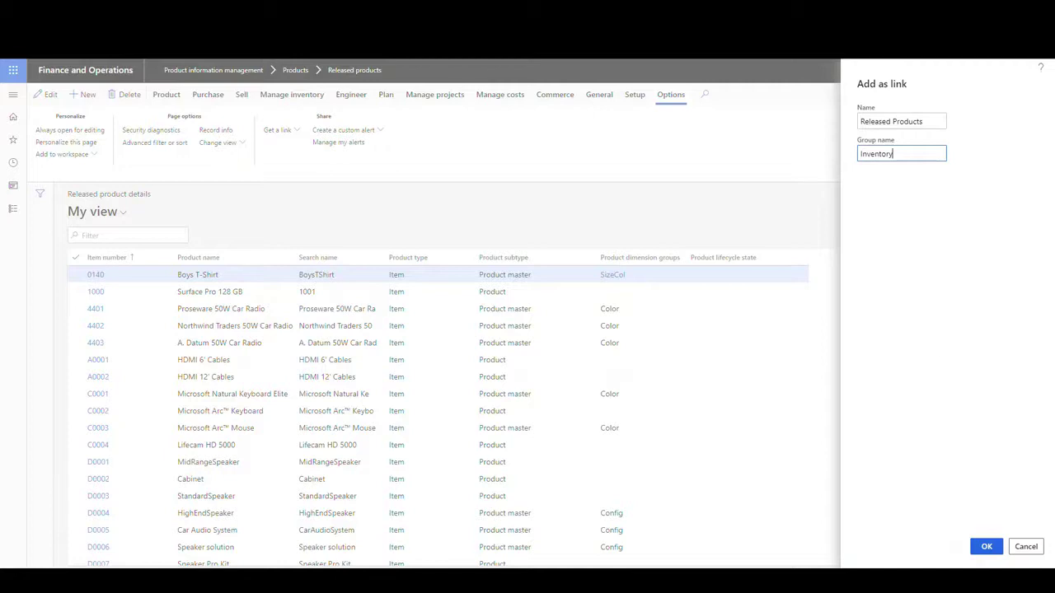
{"action": "type", "text": "Inventory"}
{"action": "left_click", "coordinate": [987, 546]}
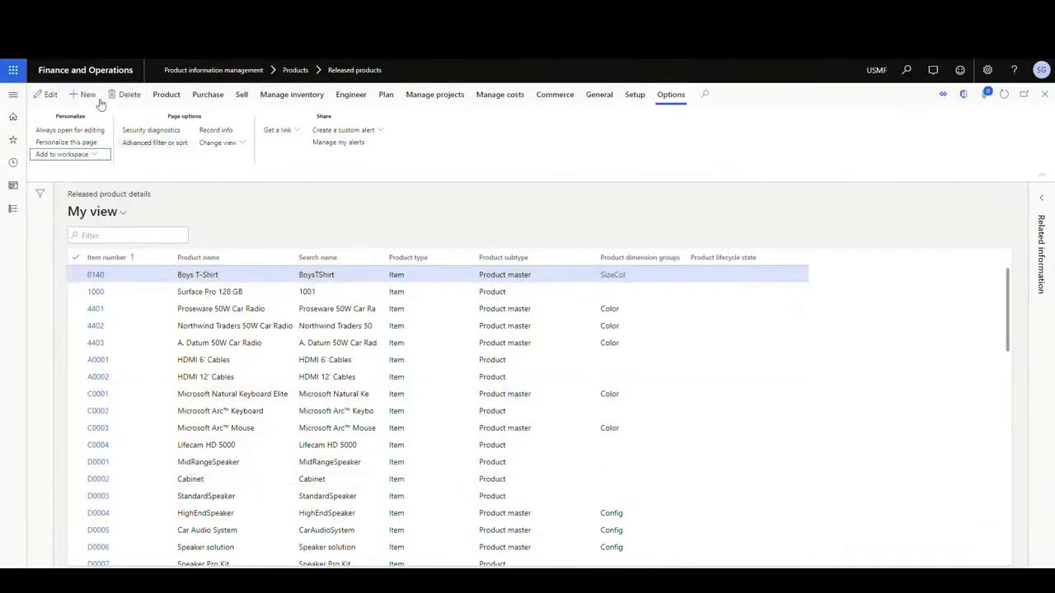
Step: Open the All shipments page in the Warehouse management module
{"action": "left_click", "coordinate": [12, 94]}
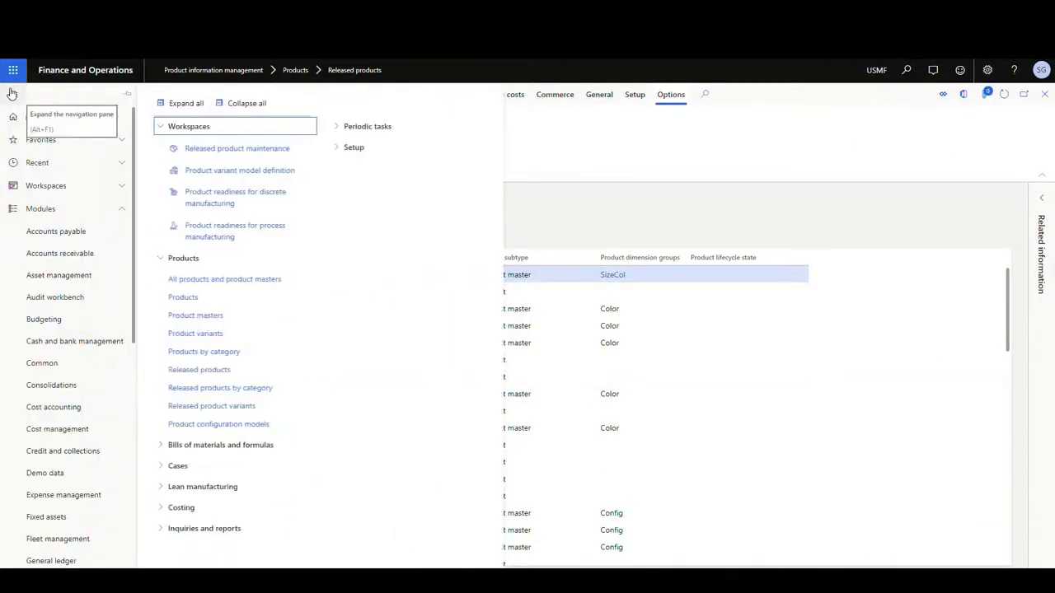
{"action": "scroll", "coordinate": [66, 236], "scroll_direction": "down", "scroll_amount": 5}
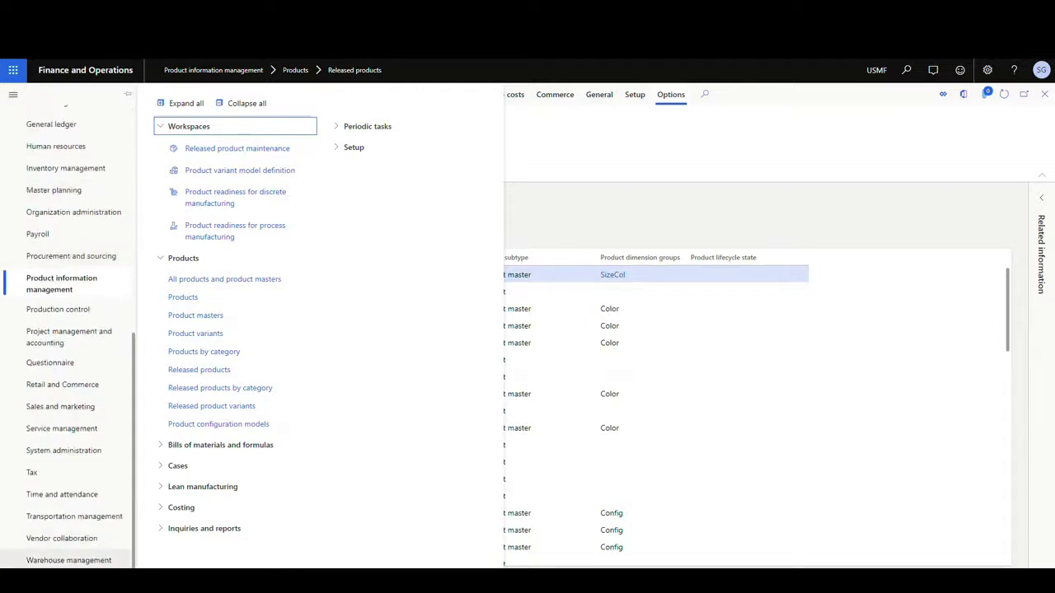
{"action": "left_click", "coordinate": [69, 560]}
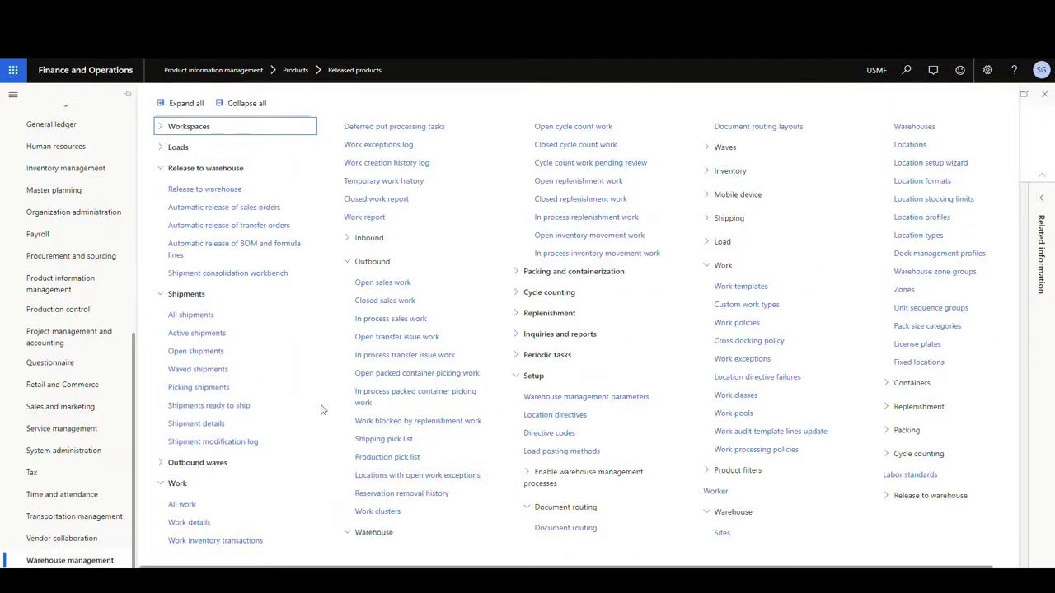
{"action": "left_click", "coordinate": [201, 314]}
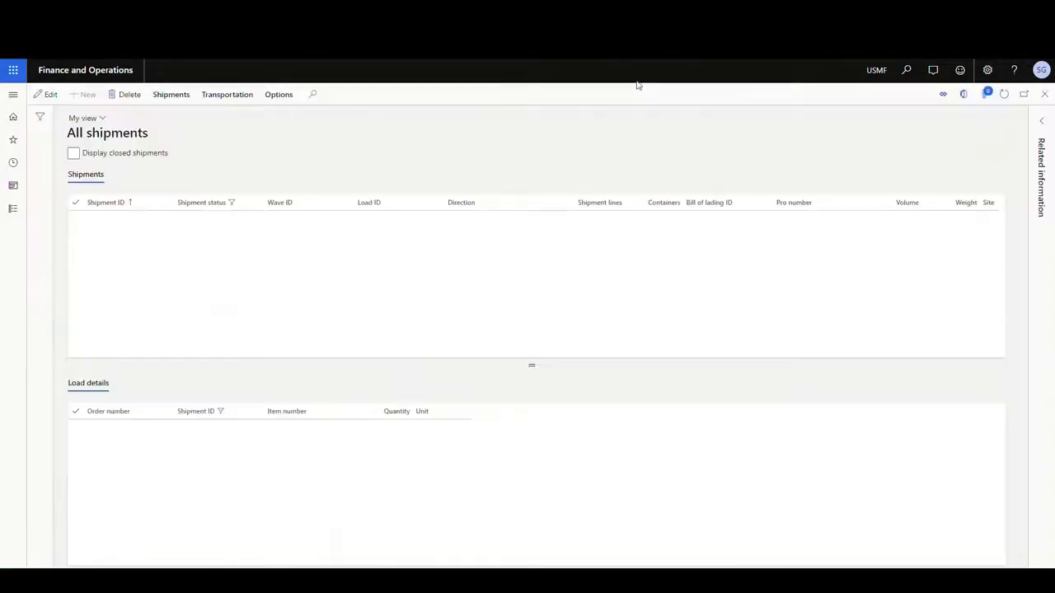
Step: Add the all shipments page to the Warehouse Operations workspace as a link named All Shipments in the group Warehouse
{"action": "left_click", "coordinate": [279, 94]}
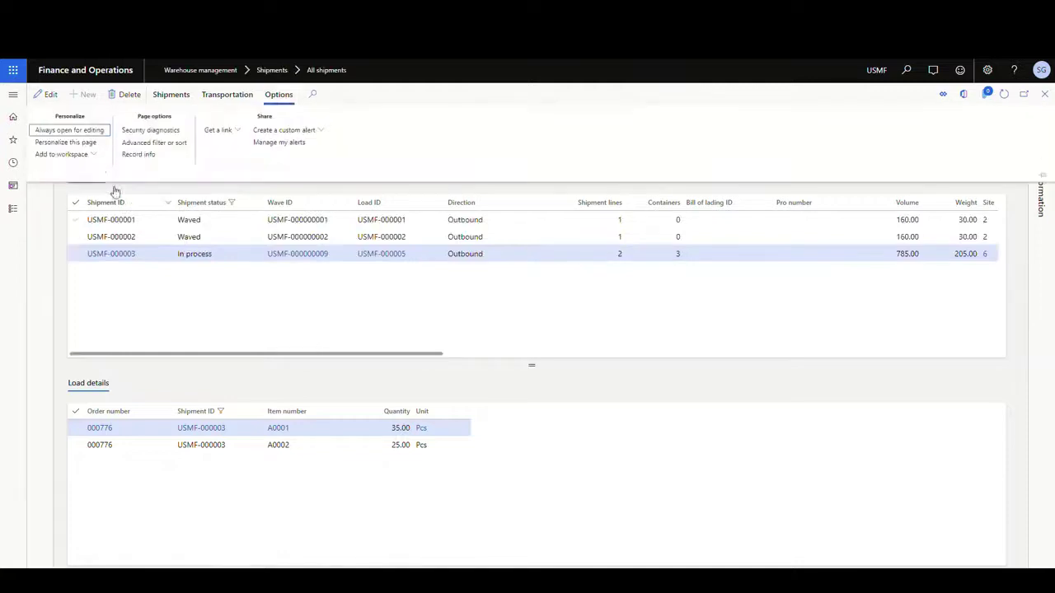
{"action": "left_click", "coordinate": [92, 154]}
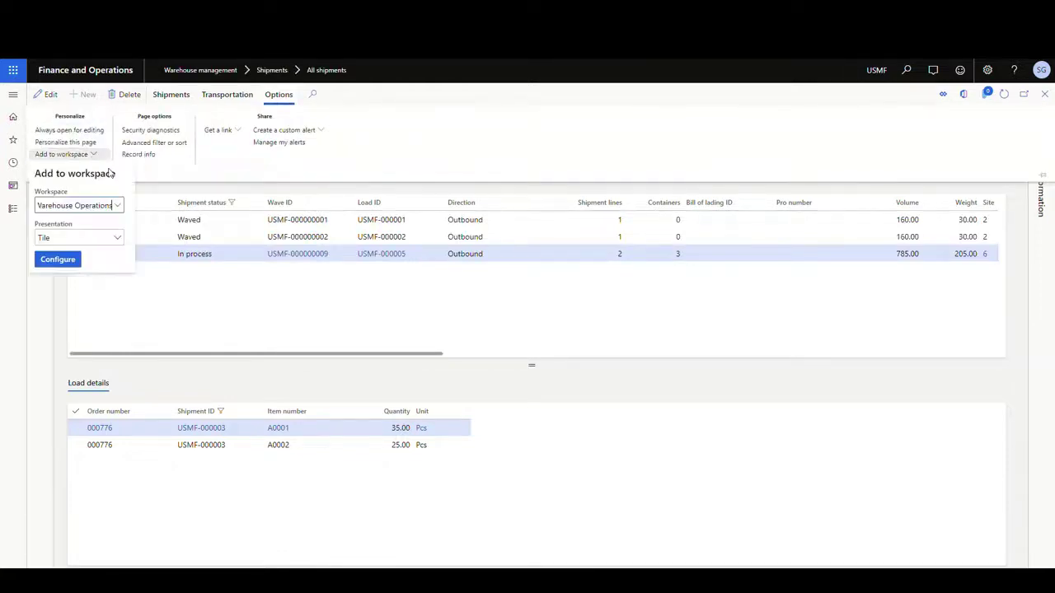
{"action": "left_click", "coordinate": [118, 238]}
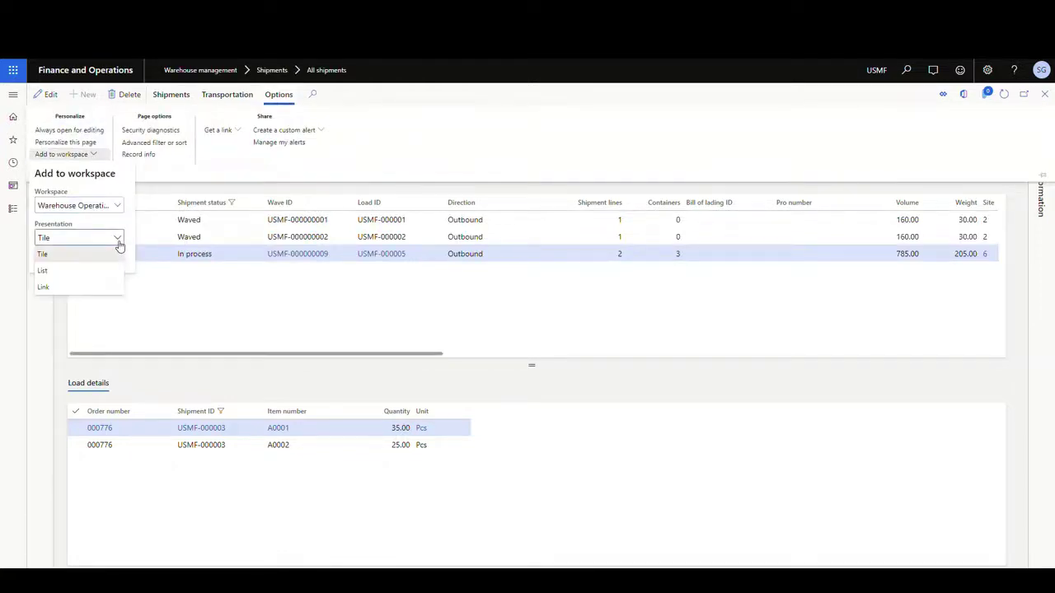
{"action": "left_click", "coordinate": [78, 286]}
{"action": "left_click", "coordinate": [62, 260]}
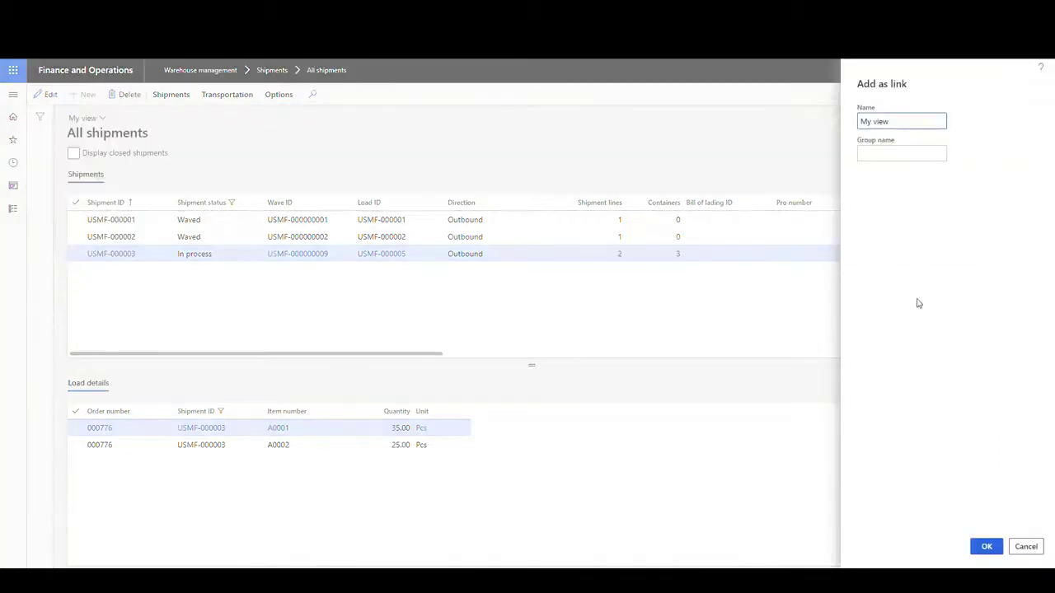
{"action": "left_click_drag", "start_coordinate": [911, 136], "coordinate": [833, 142]}
{"action": "left_click", "coordinate": [904, 121]}
{"action": "left_click_drag", "start_coordinate": [904, 121], "coordinate": [857, 138]}
{"action": "type", "text": "All Shipments"}
{"action": "left_click", "coordinate": [875, 154]}
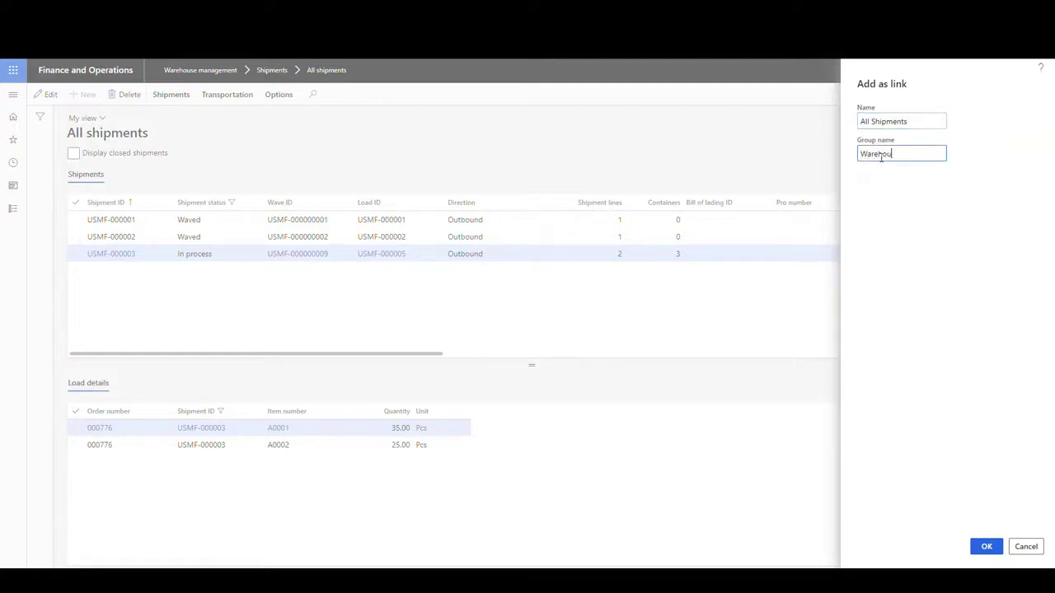
{"action": "left_click", "coordinate": [986, 547]}
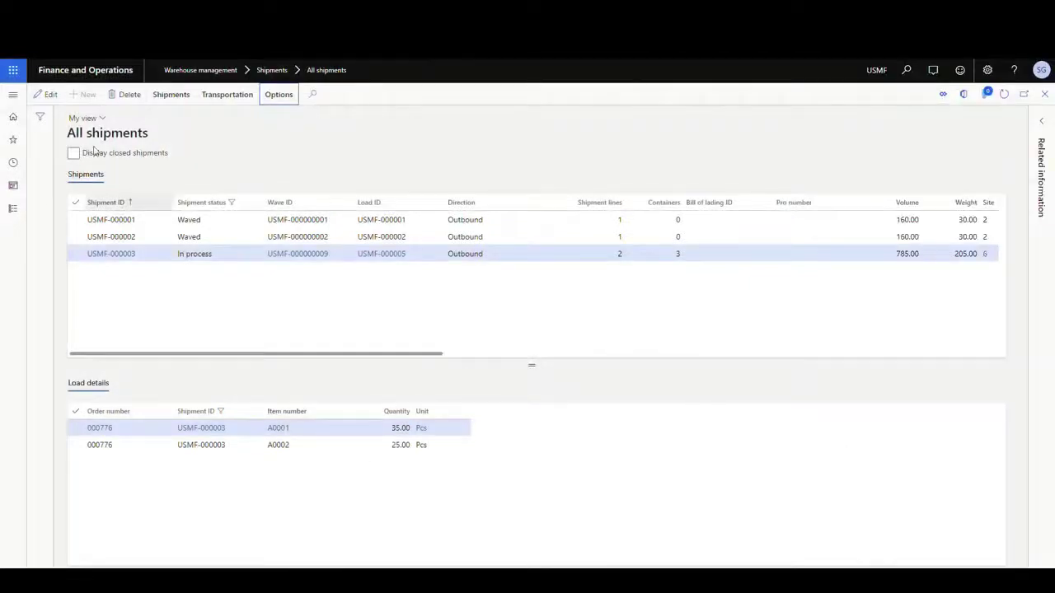
Step: Return to the Warehouse Operations workspace, check its Inventory and Warehouse link groups, and follow the Released Products link
{"action": "left_click", "coordinate": [64, 74]}
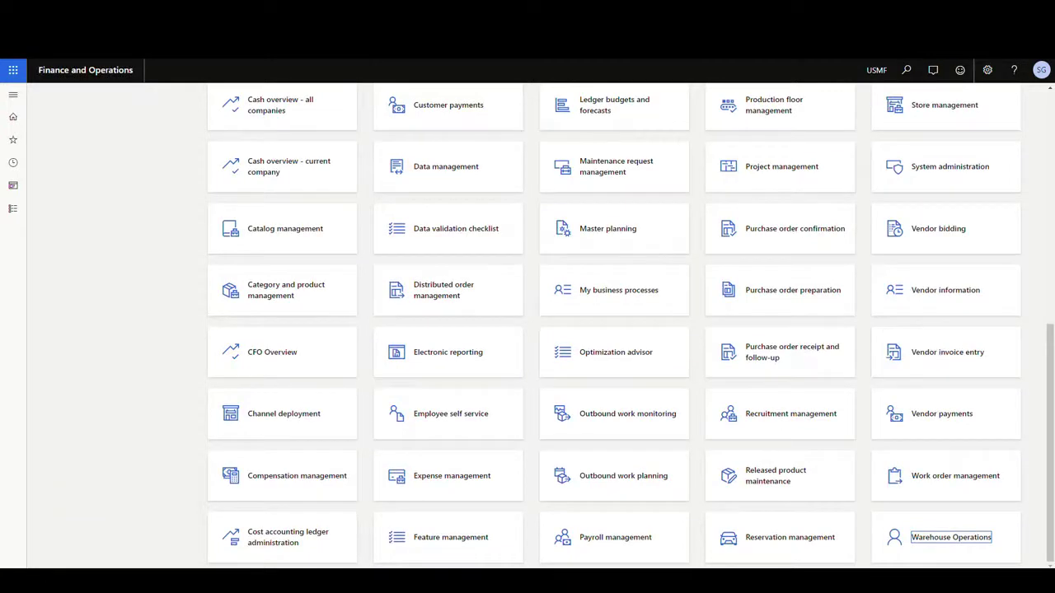
{"action": "left_click", "coordinate": [979, 539]}
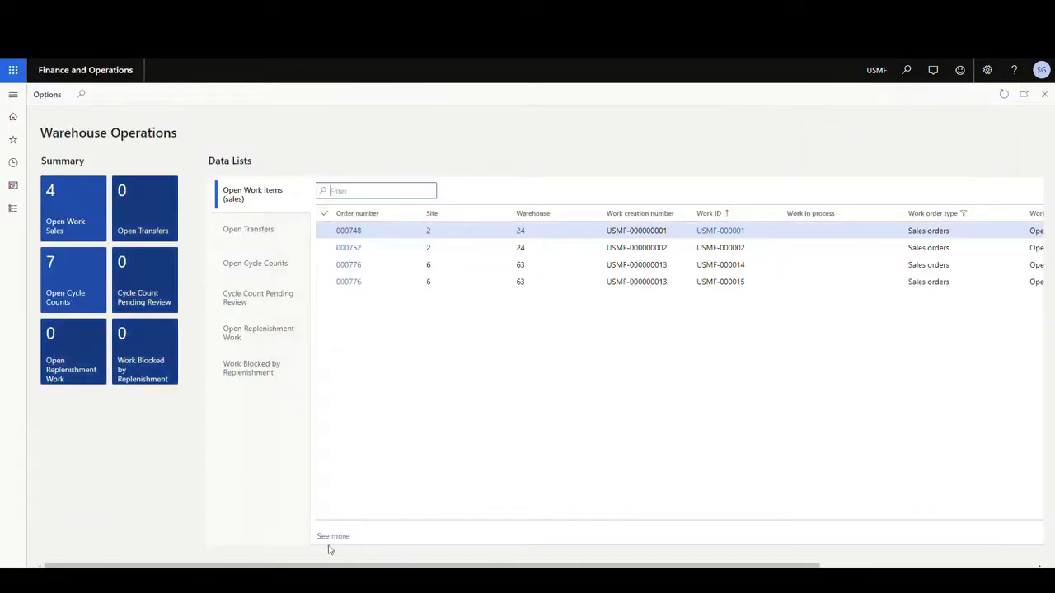
{"action": "left_click_drag", "start_coordinate": [326, 565], "coordinate": [539, 566]}
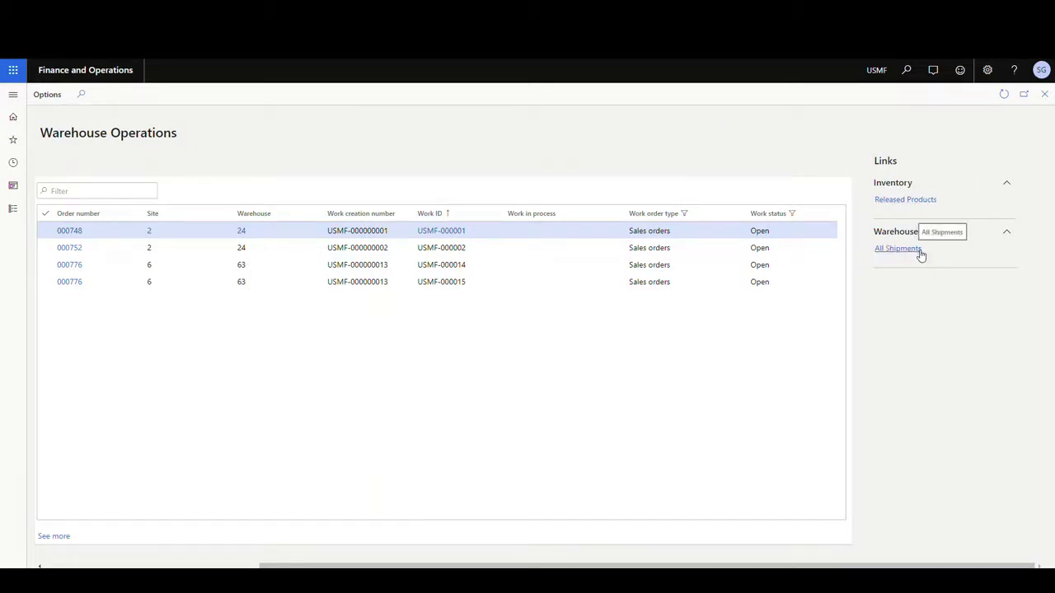
{"action": "left_click", "coordinate": [891, 203]}
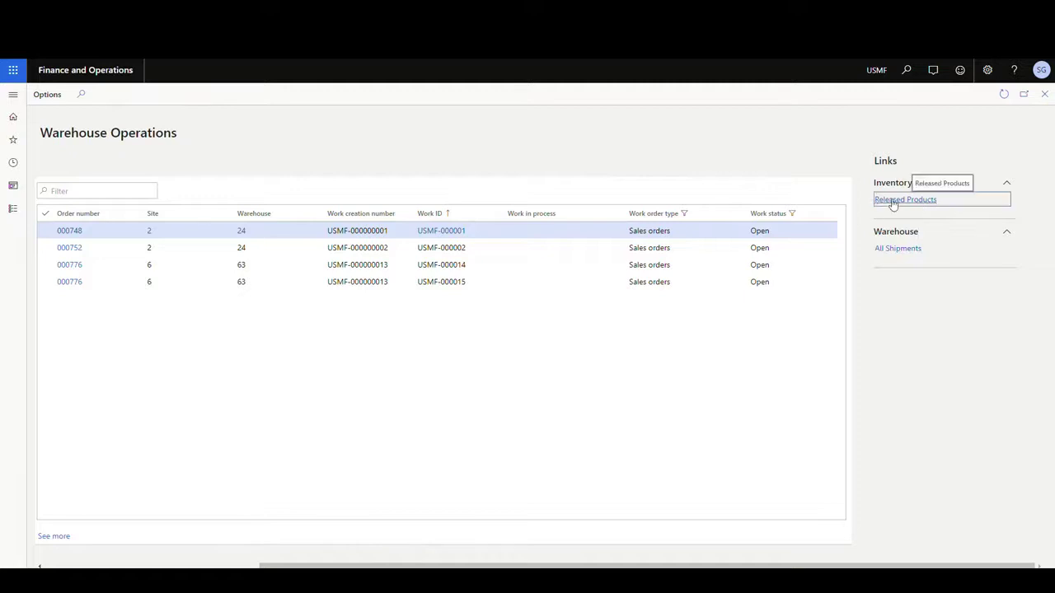